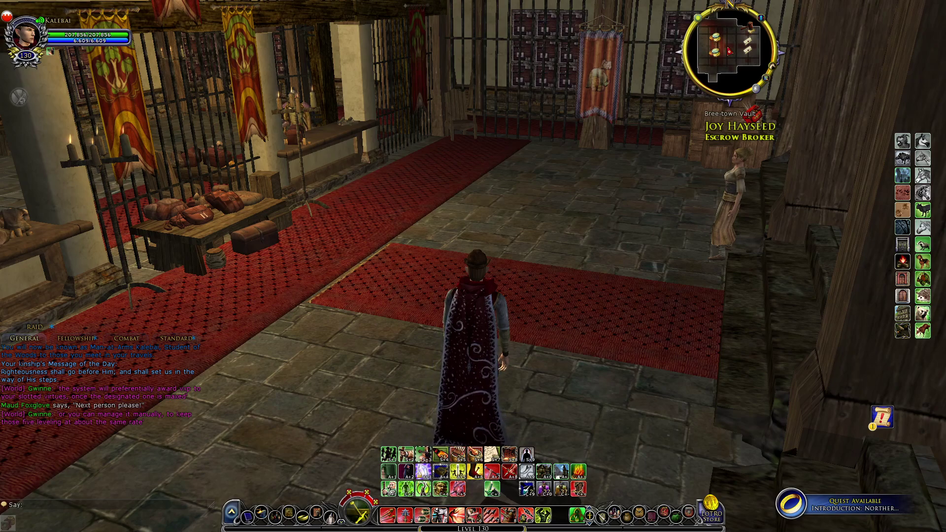
Step: Walk the character around the Bree-town vault, then switch to the Palantir III download page
{"action": "left_click_drag", "start_coordinate": [473, 266], "coordinate": [35, 197]}
{"action": "key", "text": "w"}
{"action": "key", "text": "a"}
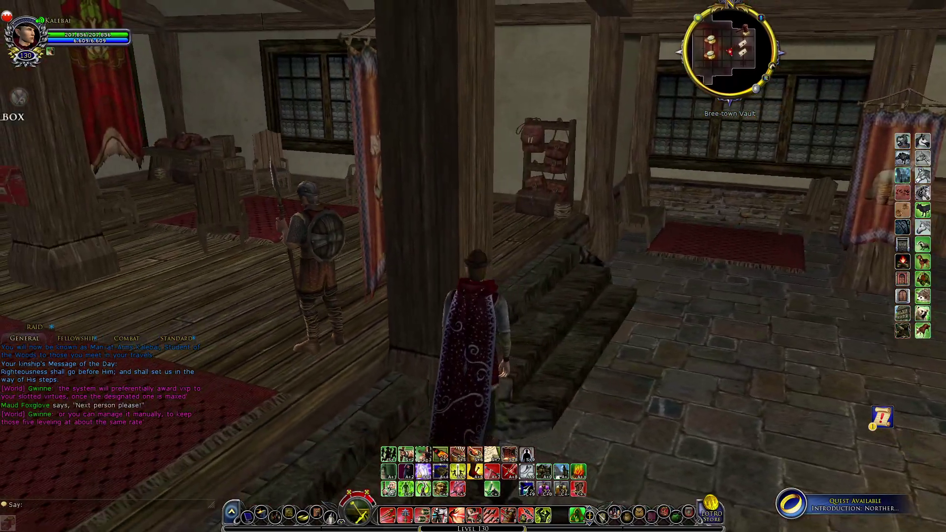
{"action": "mouse_move", "coordinate": [467, 351]}
{"action": "left_mouse_down"}
{"action": "mouse_move", "coordinate": [512, 351]}
{"action": "mouse_move", "coordinate": [467, 351]}
{"action": "left_mouse_up"}
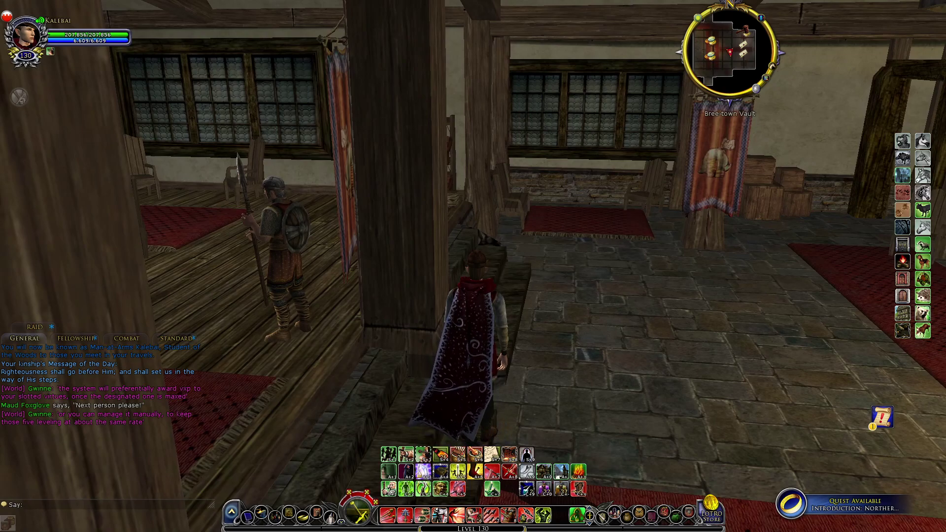
{"action": "key", "text": "alt+Tab"}
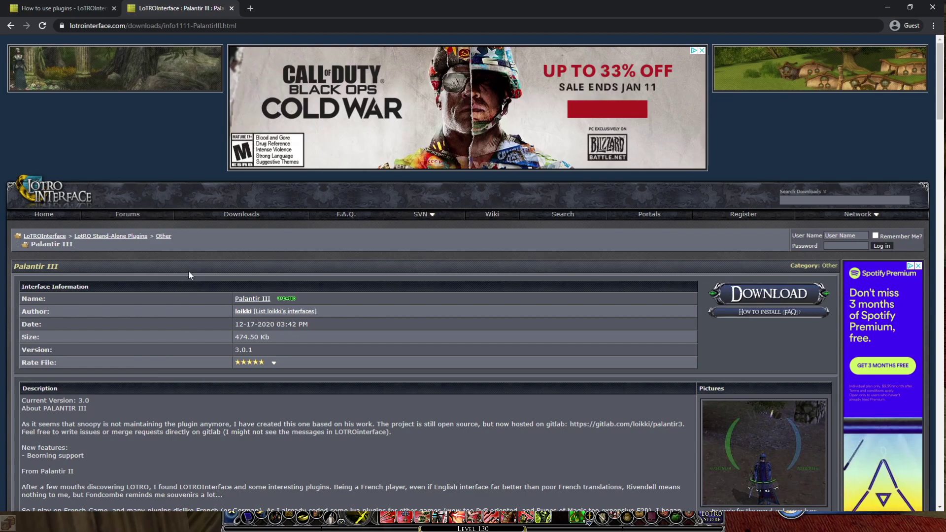
Step: Scroll through the Palantir III page details and back up, then switch to the game's Documents folder
{"action": "scroll", "coordinate": [273, 339], "scroll_direction": "down", "scroll_amount": 1}
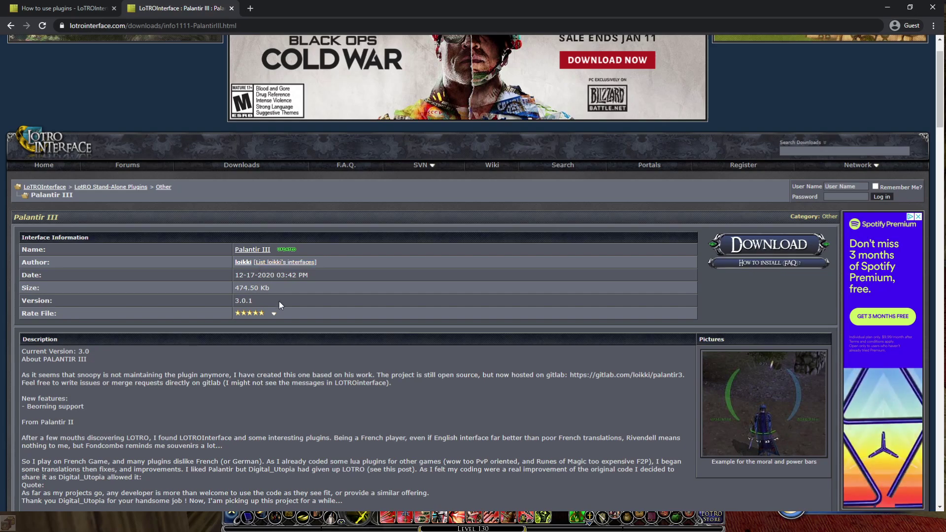
{"action": "scroll", "coordinate": [437, 391], "scroll_direction": "down", "scroll_amount": 6}
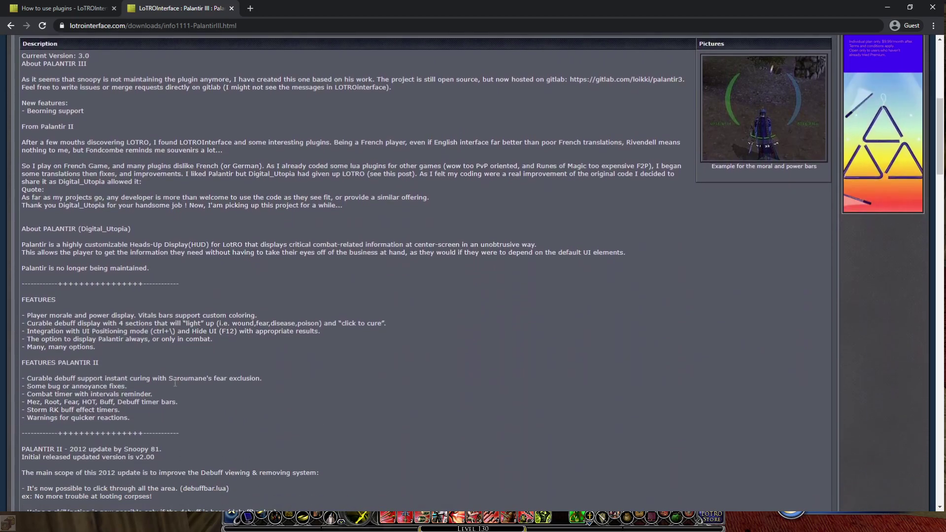
{"action": "scroll", "coordinate": [173, 389], "scroll_direction": "down", "scroll_amount": 3}
{"action": "scroll", "coordinate": [178, 395], "scroll_direction": "up", "scroll_amount": 4}
{"action": "scroll", "coordinate": [178, 395], "scroll_direction": "up", "scroll_amount": 2}
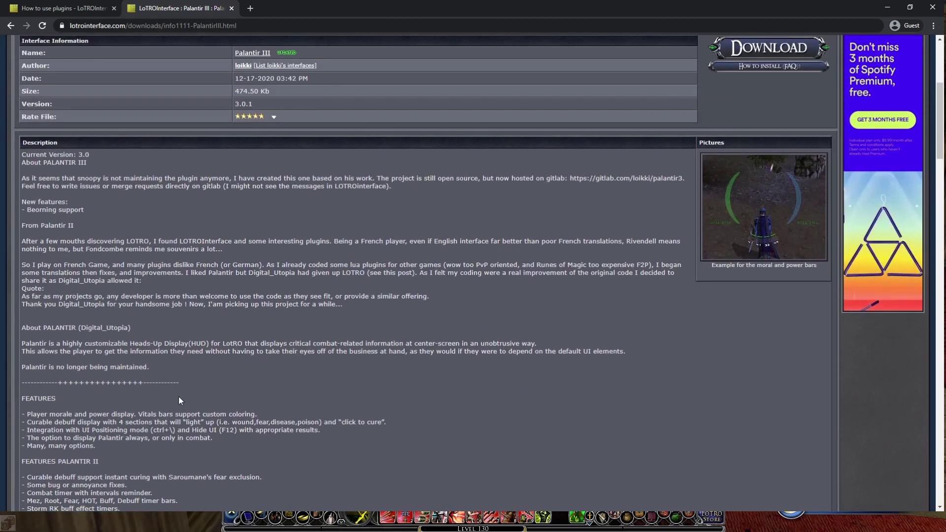
{"action": "scroll", "coordinate": [234, 383], "scroll_direction": "up", "scroll_amount": 2}
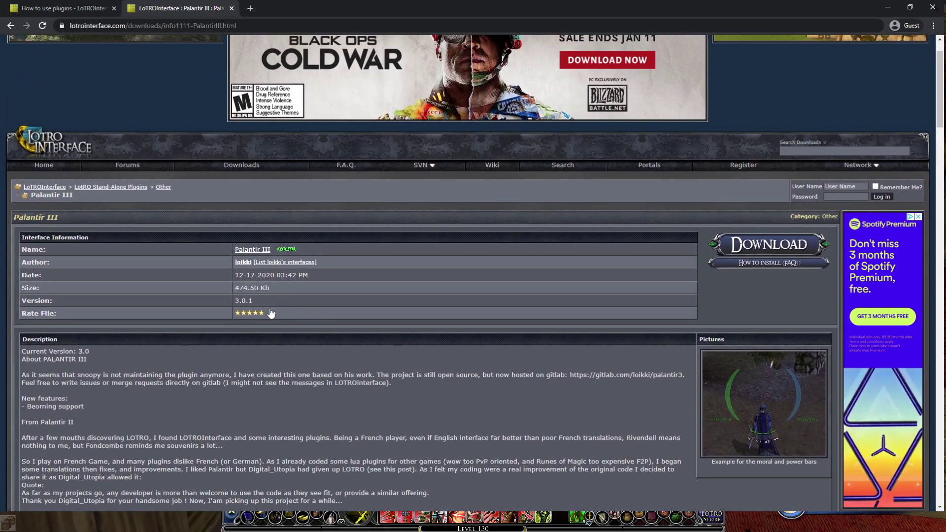
{"action": "scroll", "coordinate": [270, 313], "scroll_direction": "up", "scroll_amount": 1}
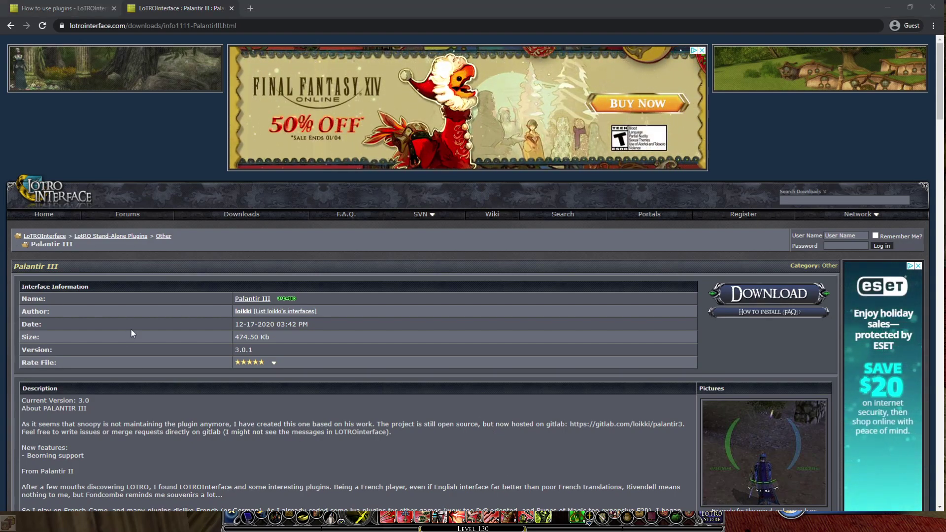
{"action": "key", "text": "alt+Tab"}
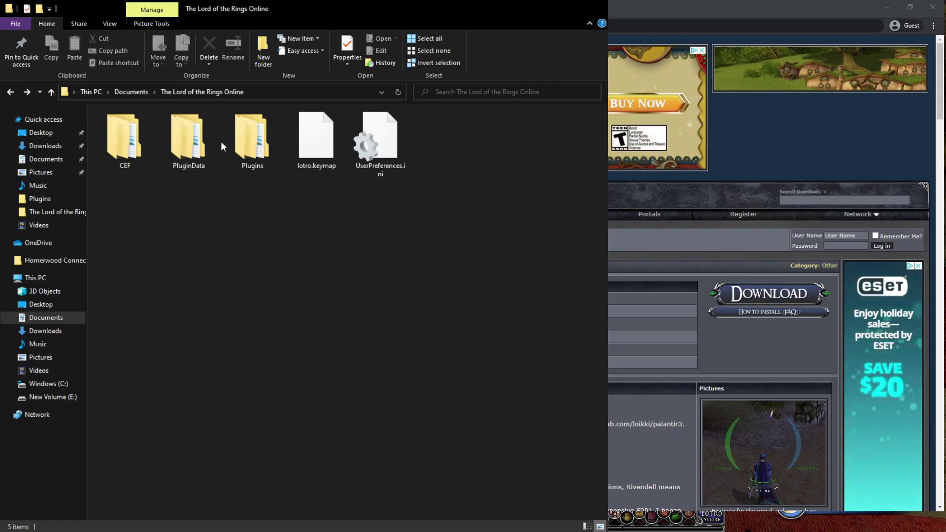
Step: Confirm the Plugins folder holds DU_81, go back to the game folder, and minimize Explorer
{"action": "double_click", "coordinate": [236, 143]}
{"action": "left_click", "coordinate": [236, 143]}
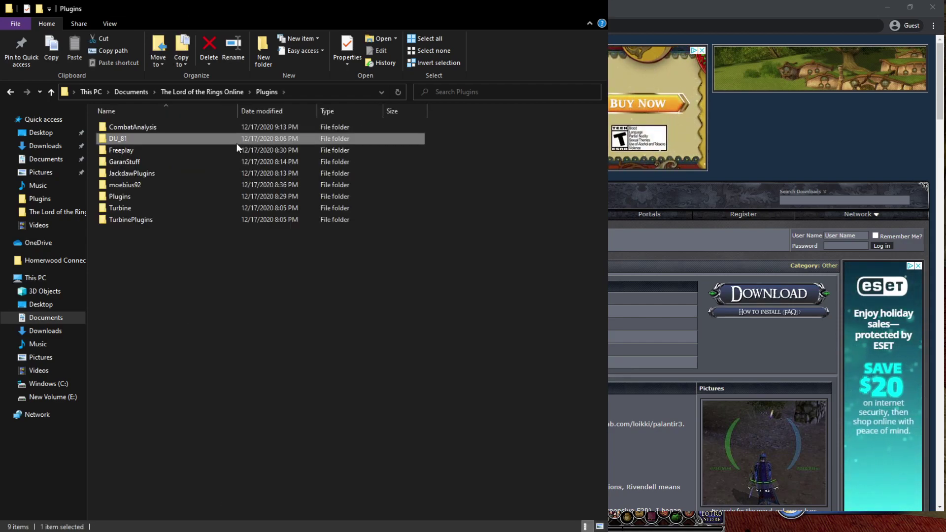
{"action": "left_click", "coordinate": [277, 346]}
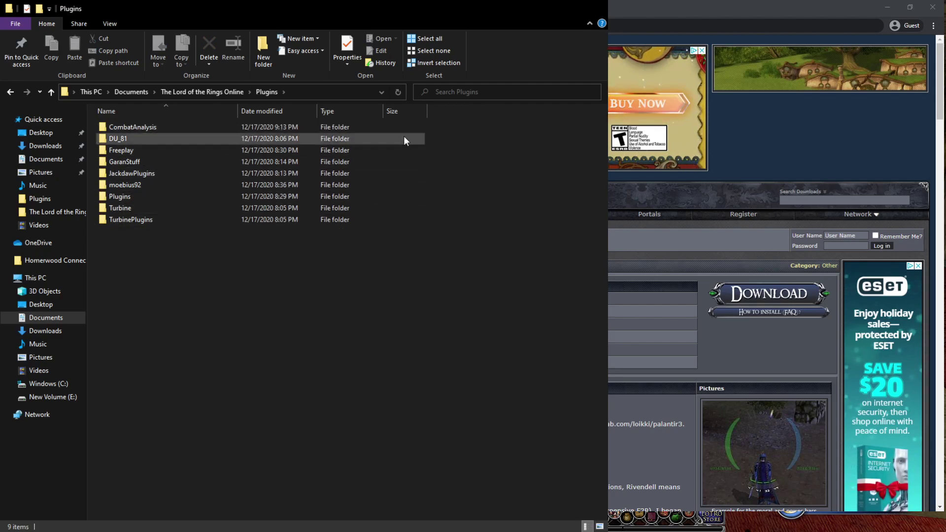
{"action": "left_click", "coordinate": [13, 96]}
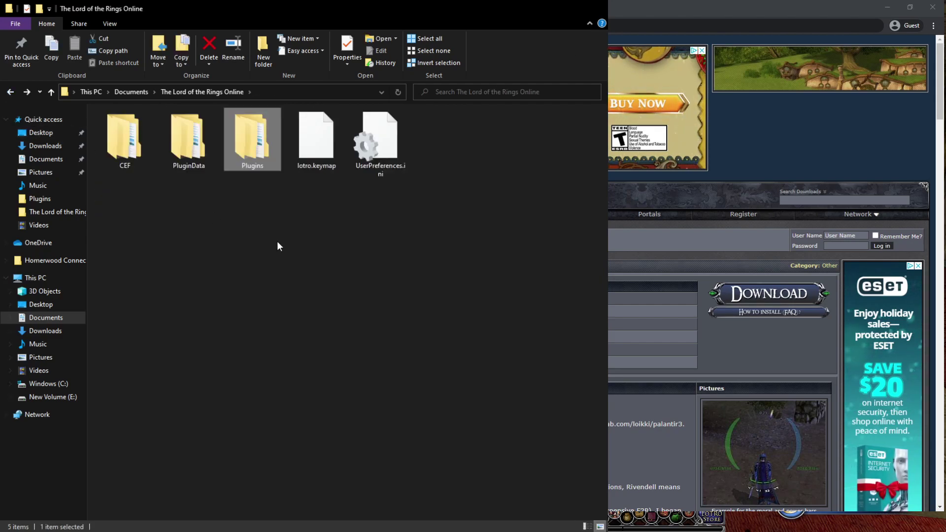
{"action": "left_click", "coordinate": [236, 222]}
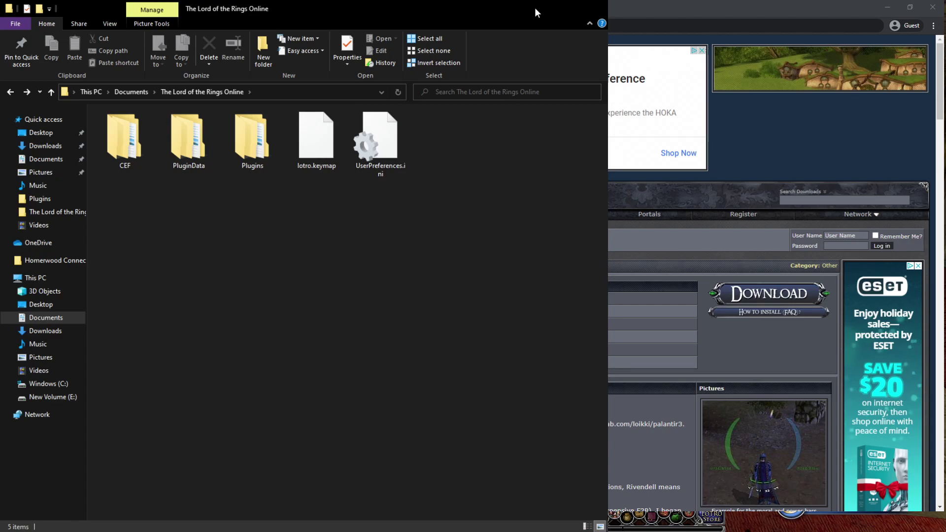
{"action": "left_click", "coordinate": [534, 7]}
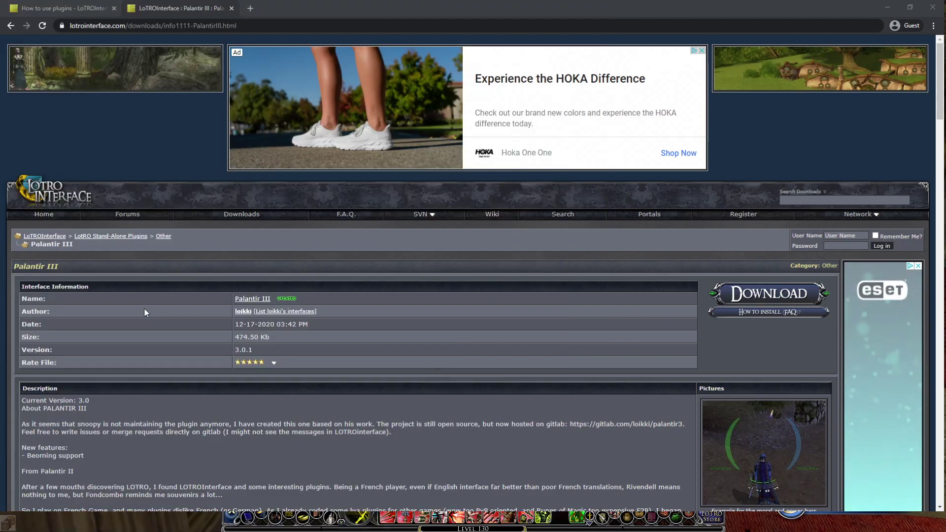
Step: Scroll Palantir III's features, installation notes and changelog, then open the 'How to use plugins' wiki
{"action": "key", "text": "alt+Tab"}
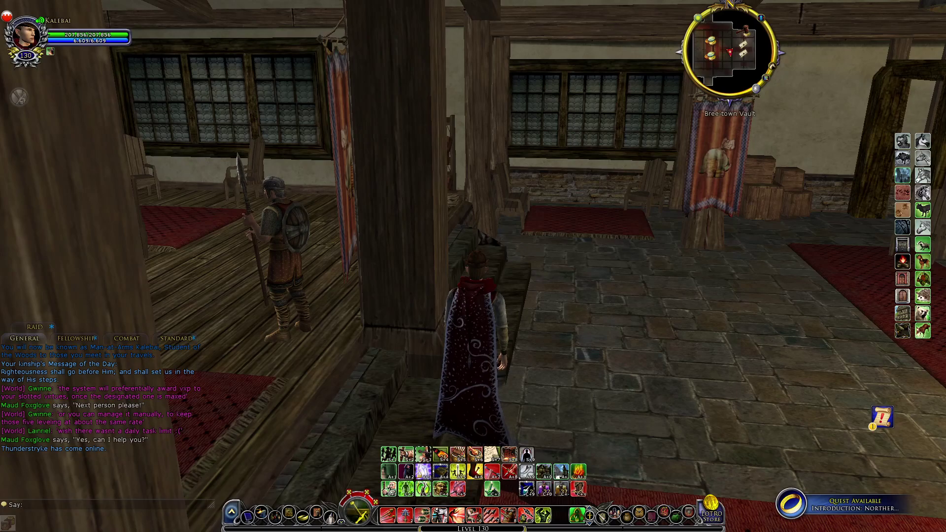
{"action": "key", "text": "alt+Tab"}
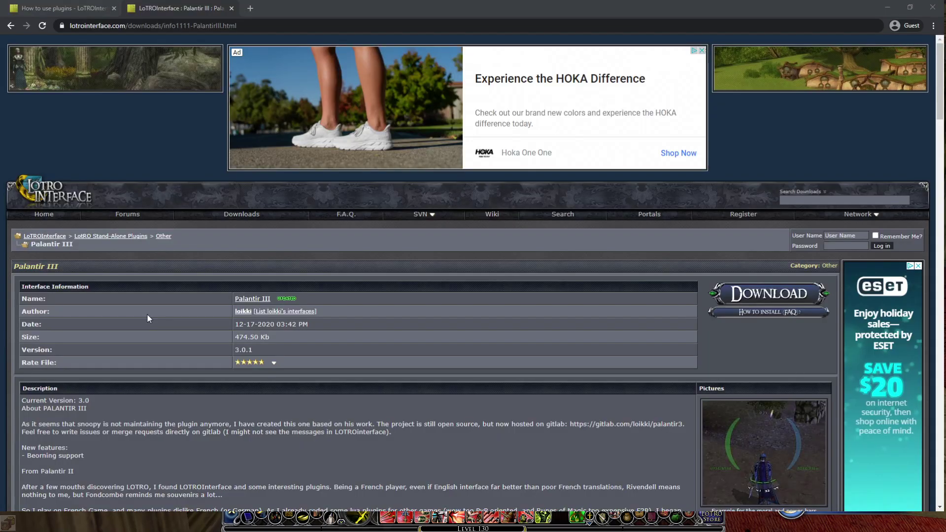
{"action": "scroll", "coordinate": [320, 477], "scroll_direction": "down", "scroll_amount": 3}
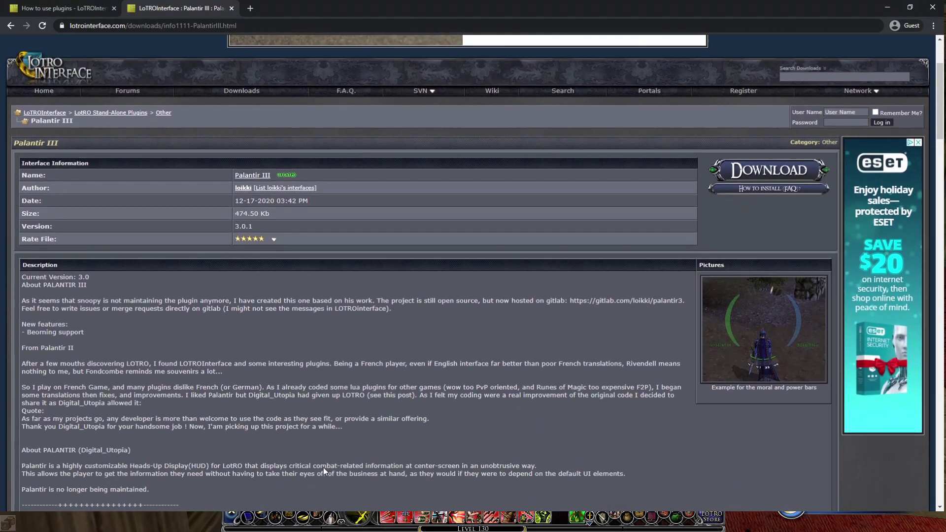
{"action": "scroll", "coordinate": [323, 468], "scroll_direction": "down", "scroll_amount": 10}
{"action": "scroll", "coordinate": [323, 468], "scroll_direction": "down", "scroll_amount": 15}
{"action": "scroll", "coordinate": [323, 468], "scroll_direction": "down", "scroll_amount": 5}
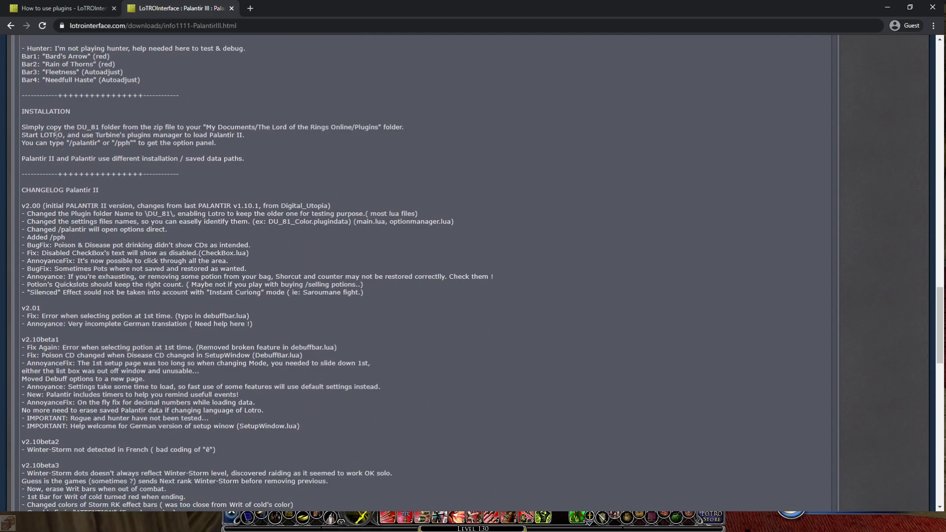
{"action": "scroll", "coordinate": [248, 390], "scroll_direction": "down", "scroll_amount": 4}
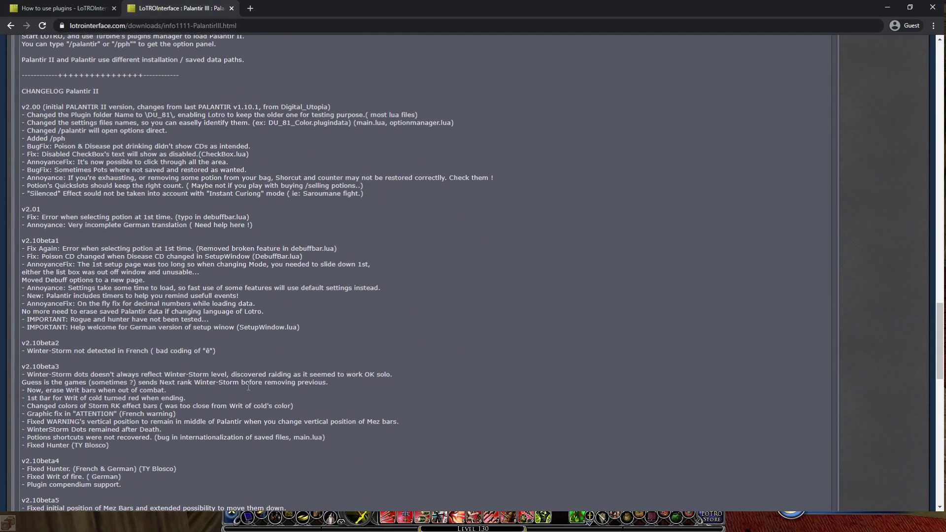
{"action": "scroll", "coordinate": [249, 390], "scroll_direction": "up", "scroll_amount": 10}
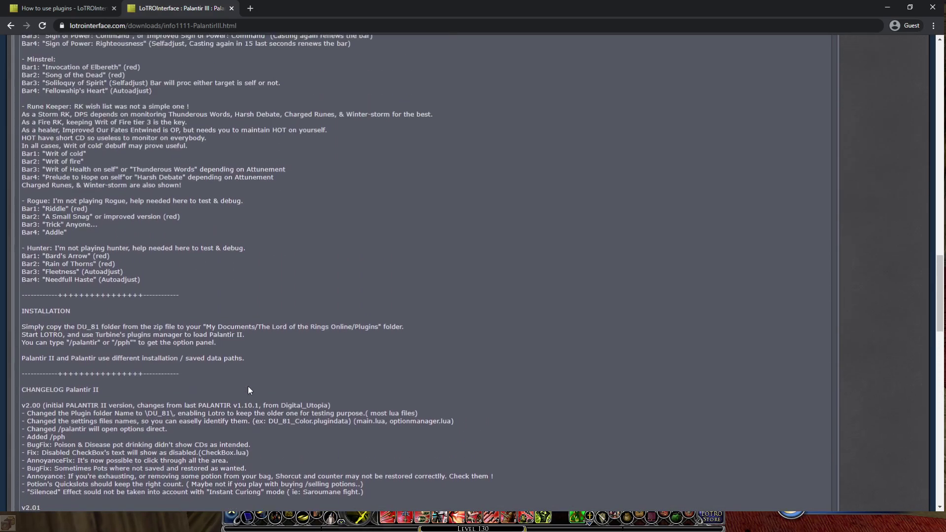
{"action": "scroll", "coordinate": [249, 388], "scroll_direction": "up", "scroll_amount": 20}
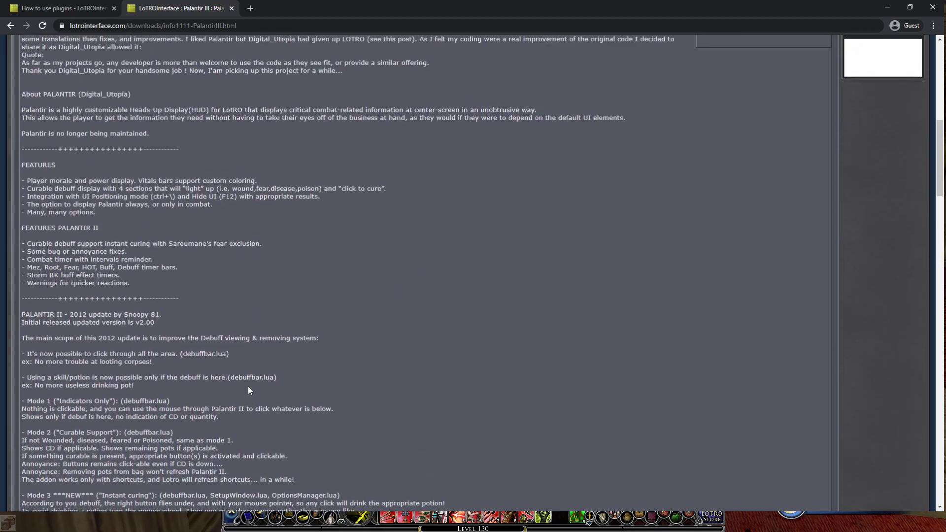
{"action": "scroll", "coordinate": [247, 386], "scroll_direction": "up", "scroll_amount": 4}
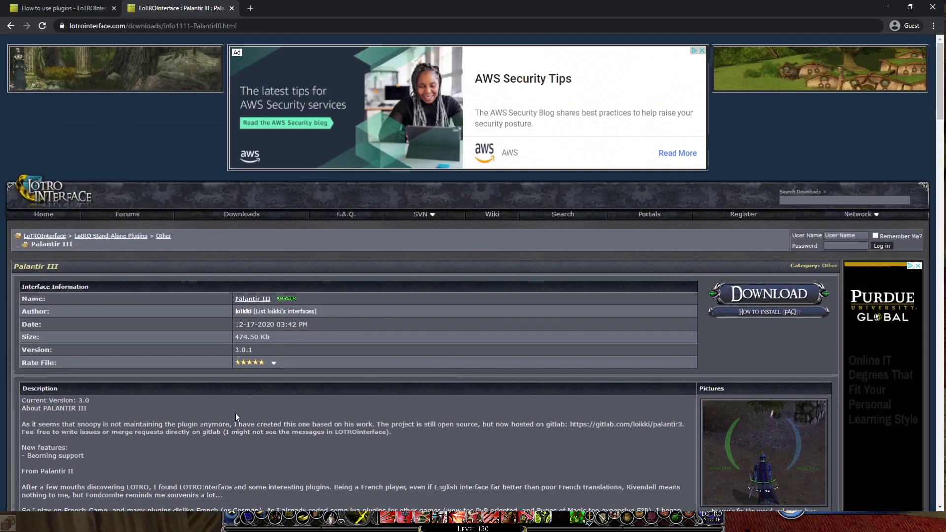
{"action": "scroll", "coordinate": [415, 419], "scroll_direction": "down", "scroll_amount": 1}
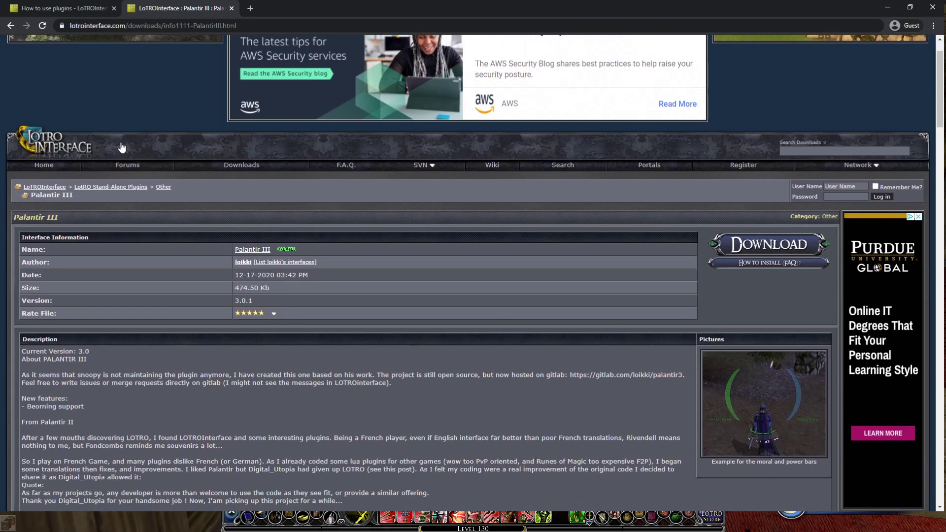
{"action": "left_click", "coordinate": [63, 15]}
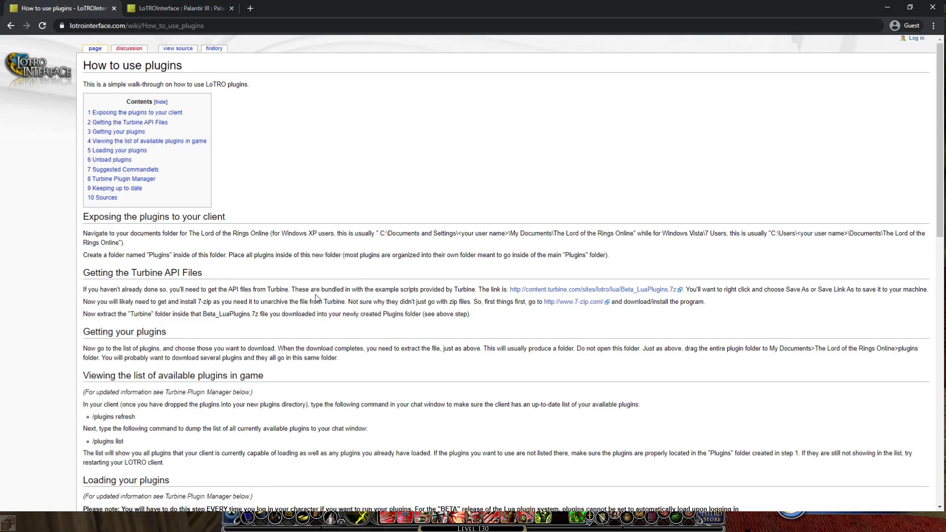
Step: Review the wiki's refresh, list and load plugin commands, then return to the game window
{"action": "scroll", "coordinate": [255, 295], "scroll_direction": "down", "scroll_amount": 4}
{"action": "scroll", "coordinate": [253, 293], "scroll_direction": "down", "scroll_amount": 4}
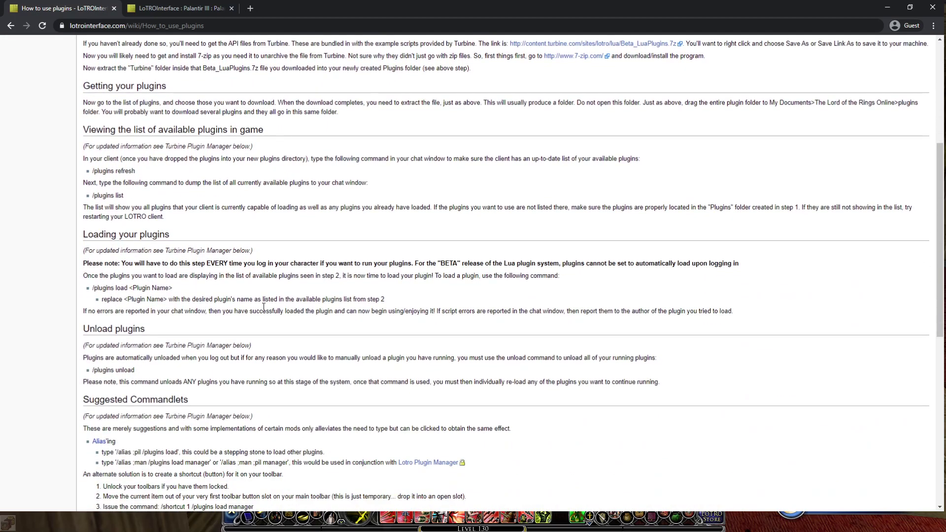
{"action": "scroll", "coordinate": [269, 316], "scroll_direction": "up", "scroll_amount": 6}
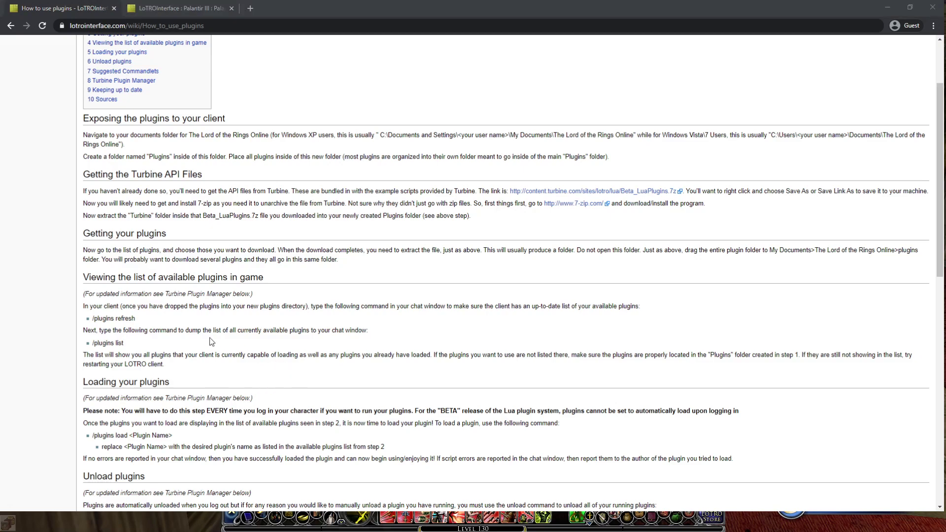
{"action": "key", "text": "alt+Tab"}
{"action": "key", "text": "alt+Tab"}
{"action": "key", "text": "alt+Tab"}
{"action": "key", "text": "Tab"}
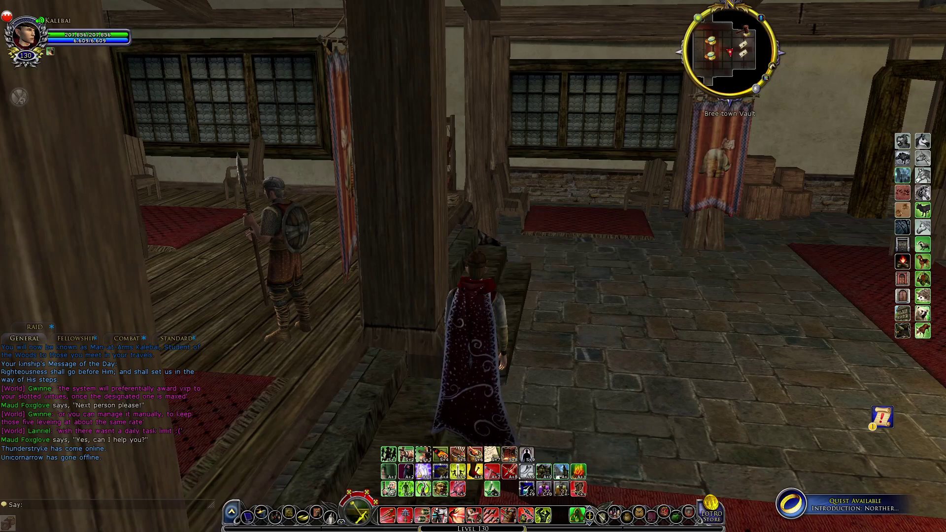
Step: Walk toward the mailboxes and open Plugin Manager from the main menu's System submenu
{"action": "key", "text": "a"}
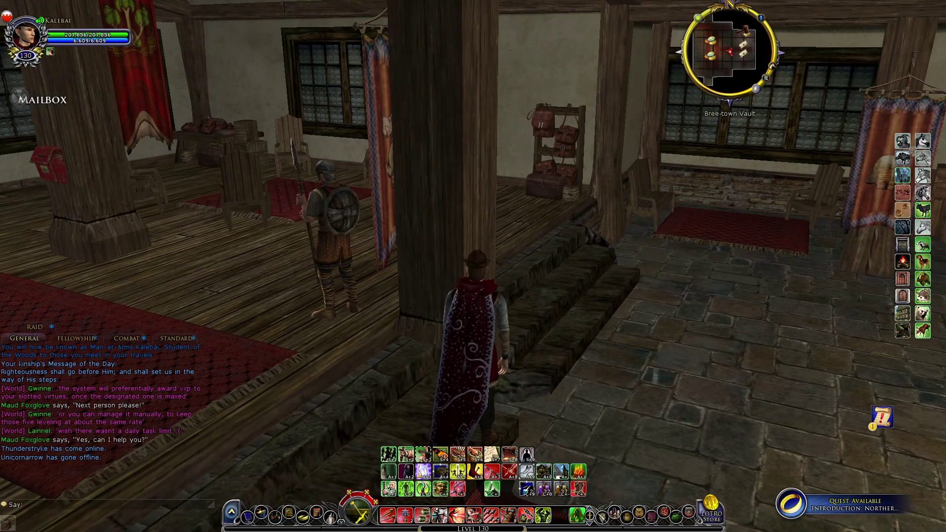
{"action": "key", "text": "a"}
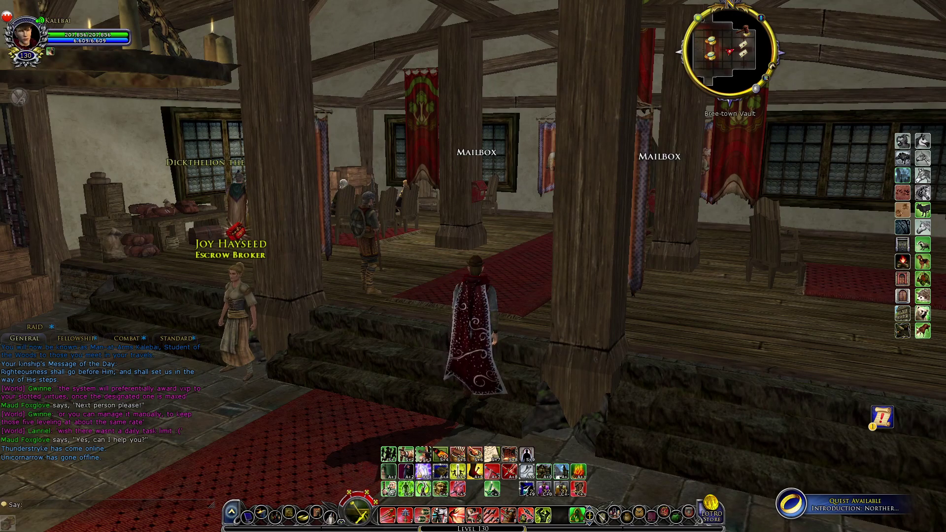
{"action": "left_click", "coordinate": [235, 519]}
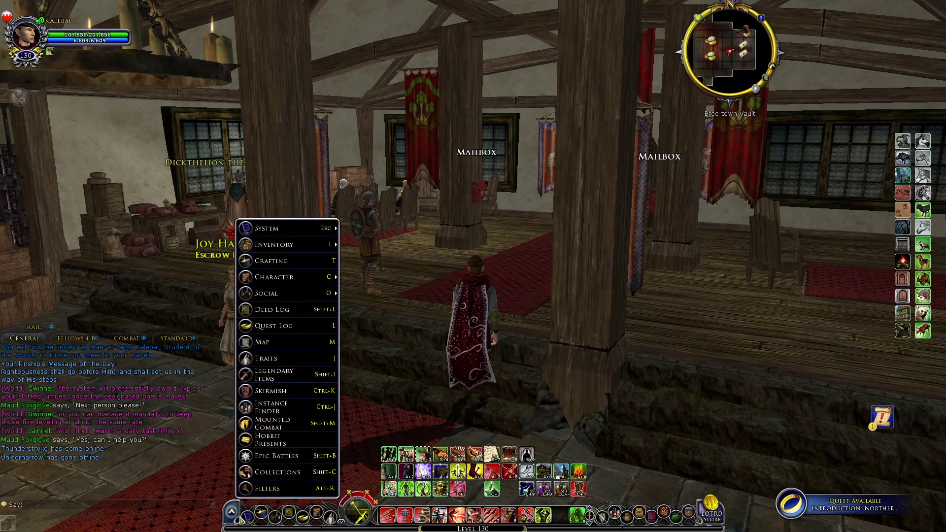
{"action": "mouse_move", "coordinate": [307, 235]}
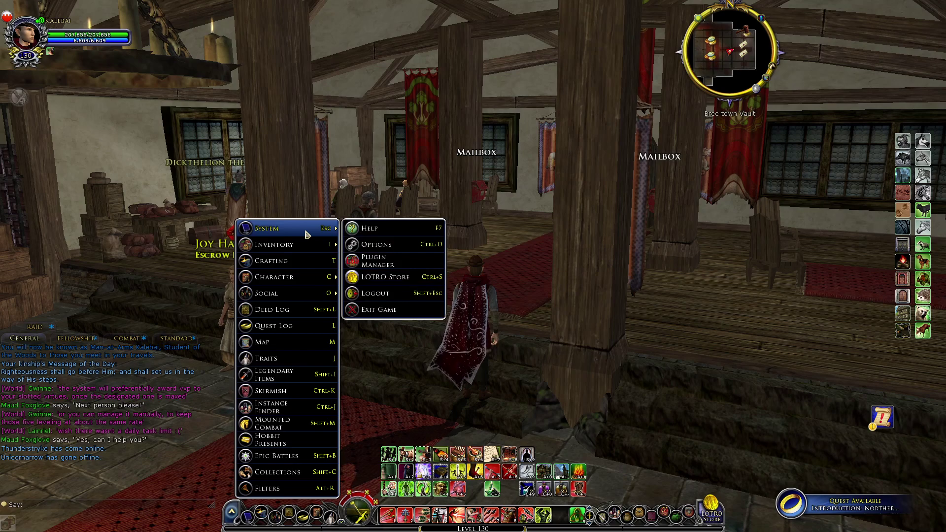
{"action": "left_click", "coordinate": [404, 264]}
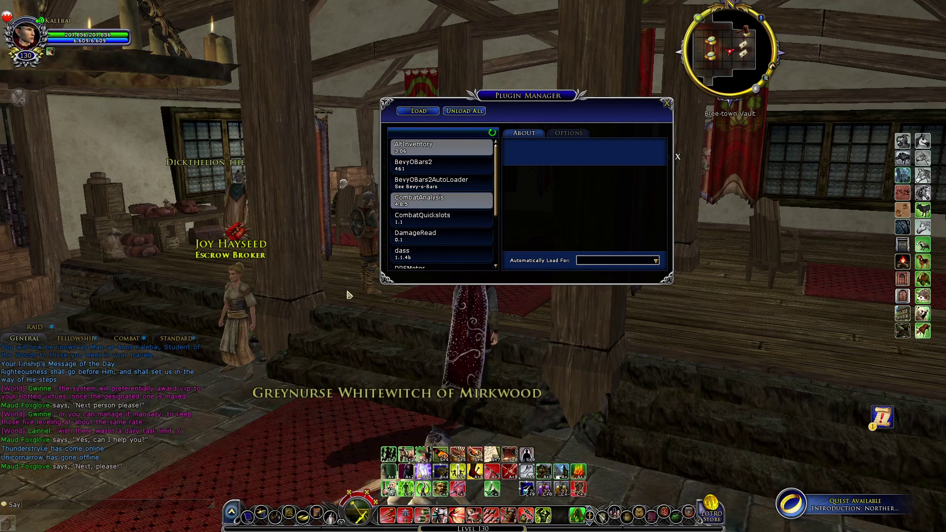
Step: Scroll the installed plugin list and load the AltInventory plugin
{"action": "scroll", "coordinate": [440, 250], "scroll_direction": "down", "scroll_amount": 5}
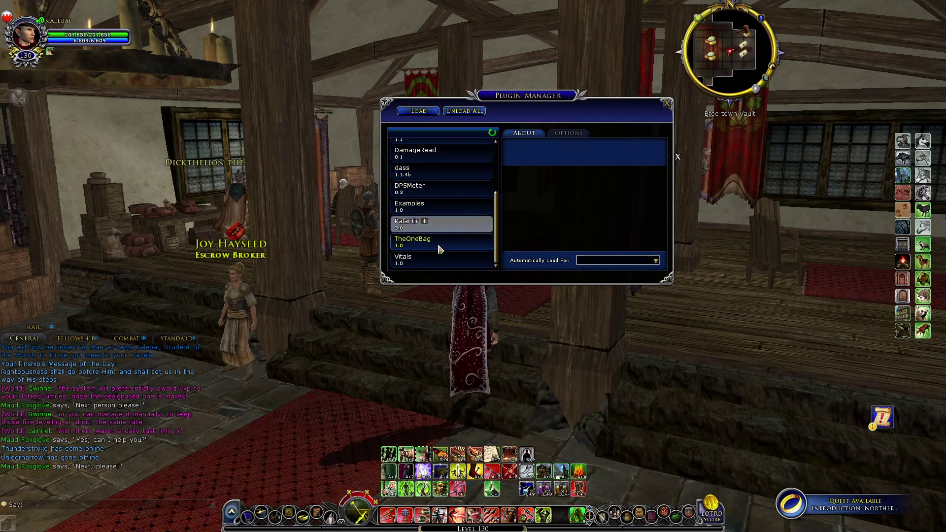
{"action": "scroll", "coordinate": [460, 238], "scroll_direction": "up", "scroll_amount": 3}
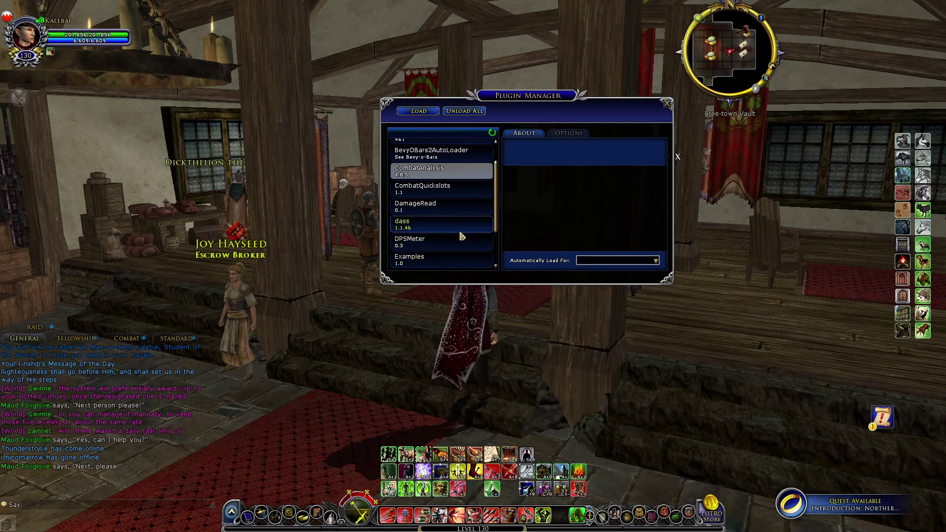
{"action": "scroll", "coordinate": [460, 238], "scroll_direction": "down", "scroll_amount": 3}
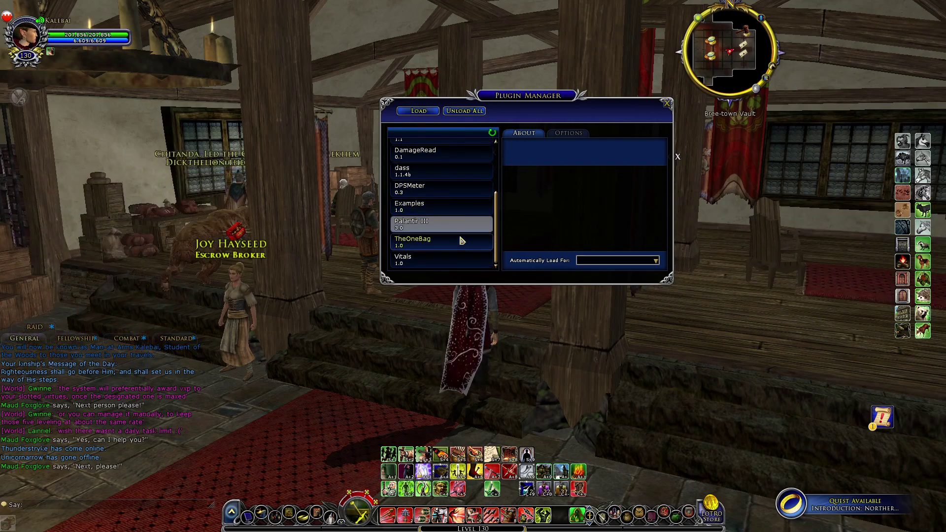
{"action": "scroll", "coordinate": [489, 245], "scroll_direction": "up", "scroll_amount": 4}
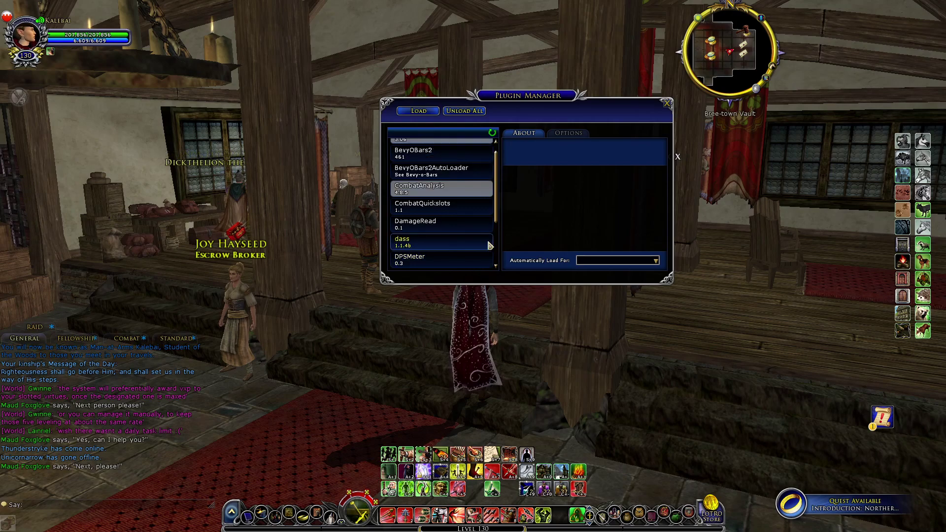
{"action": "scroll", "coordinate": [489, 245], "scroll_direction": "up", "scroll_amount": 1}
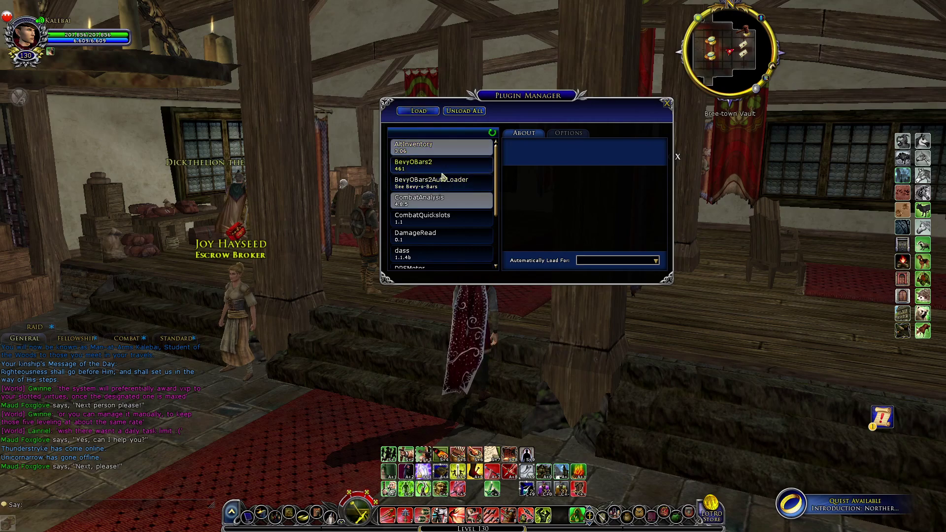
{"action": "left_click", "coordinate": [420, 112]}
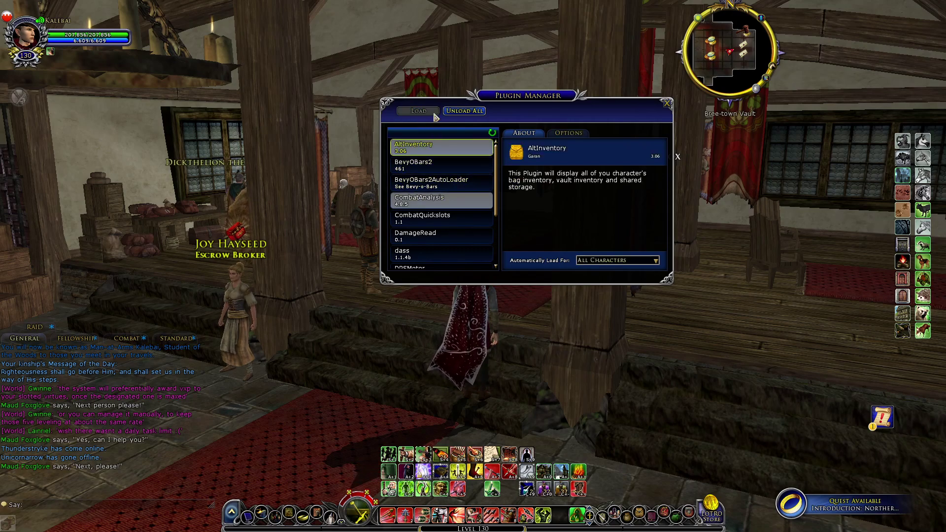
Step: Keep AltInventory's 'Automatically Load For' setting on All Characters
{"action": "left_click", "coordinate": [609, 261]}
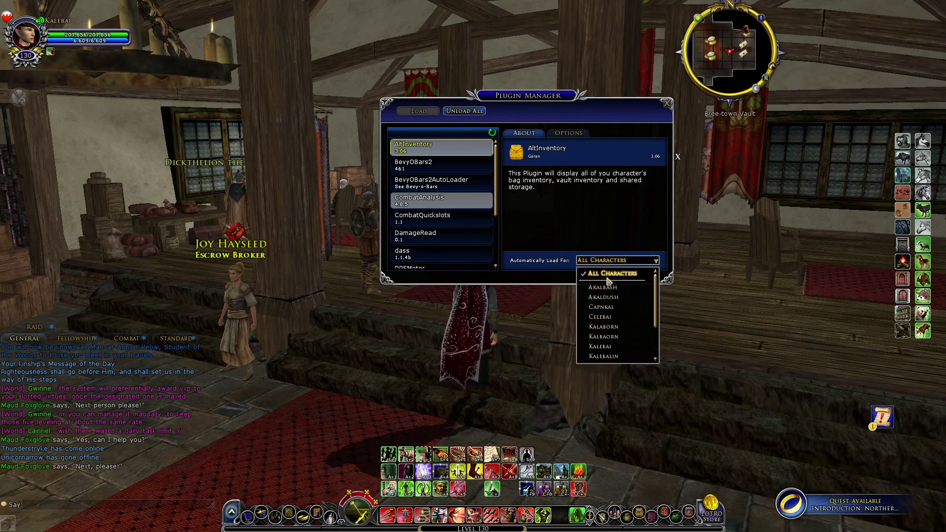
{"action": "left_click", "coordinate": [604, 272]}
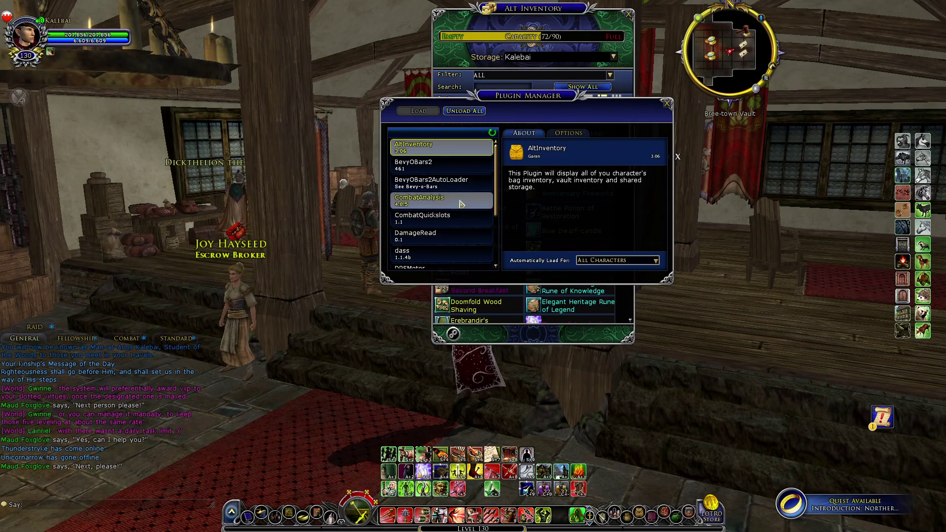
Step: Move Plugin Manager aside and keep Alt Inventory showing the character's own storage
{"action": "left_click_drag", "start_coordinate": [500, 95], "coordinate": [123, 26]}
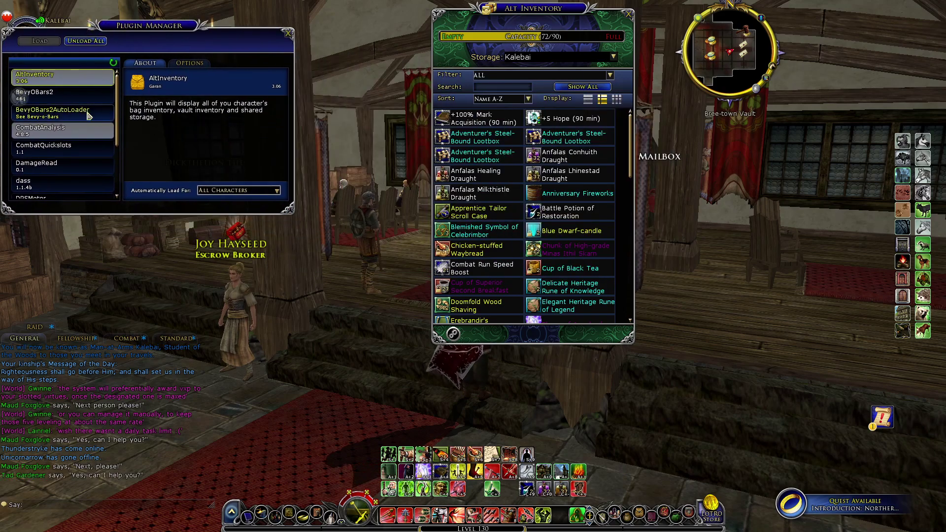
{"action": "left_click", "coordinate": [615, 57]}
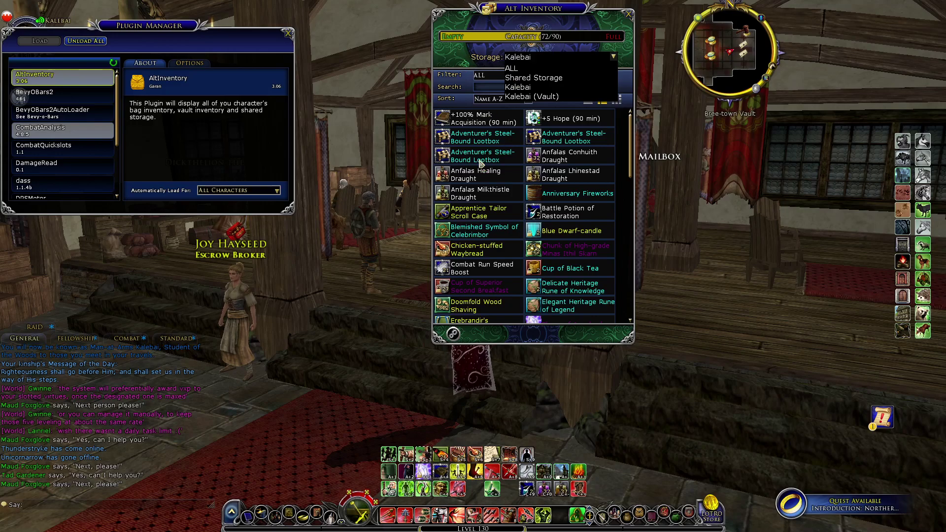
{"action": "left_click", "coordinate": [540, 58]}
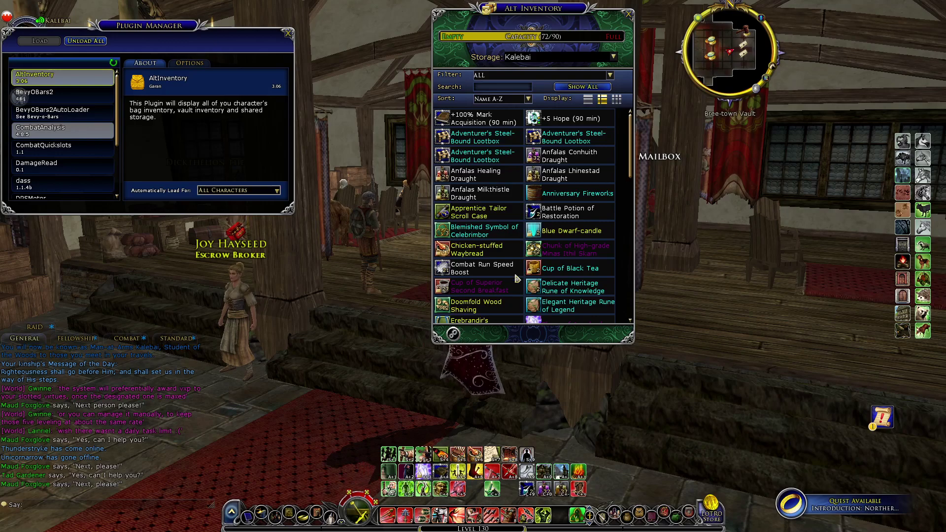
Step: Scroll through the stored items, close Alt Inventory, and shift Plugin Manager right
{"action": "scroll", "coordinate": [534, 279], "scroll_direction": "down", "scroll_amount": 4}
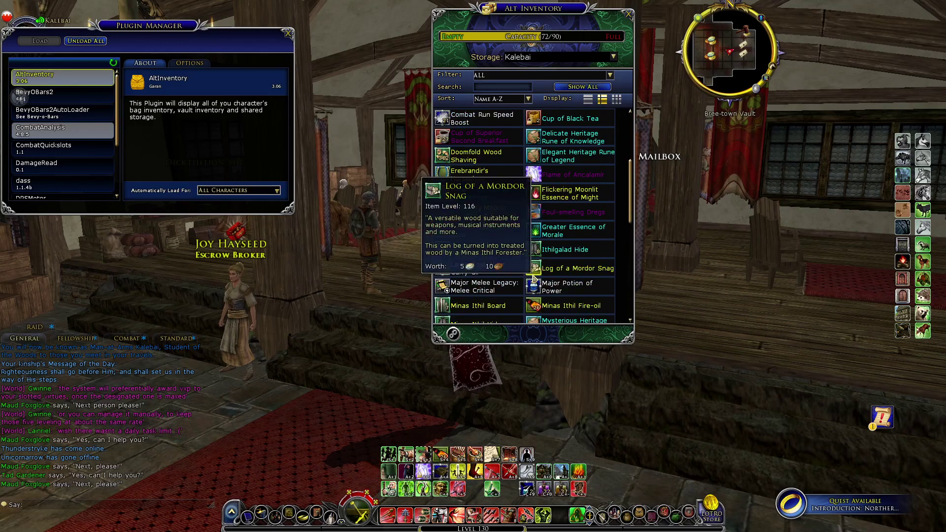
{"action": "scroll", "coordinate": [534, 276], "scroll_direction": "down", "scroll_amount": 2}
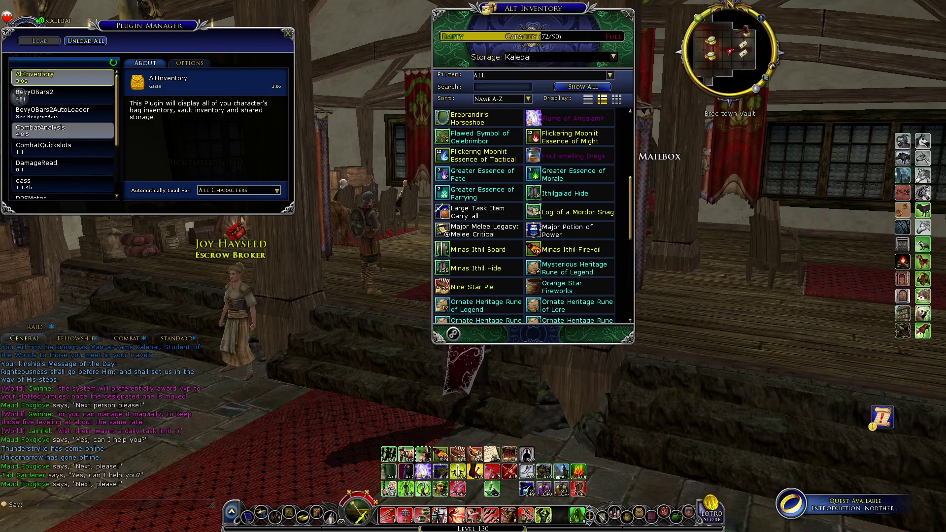
{"action": "left_click", "coordinate": [629, 16]}
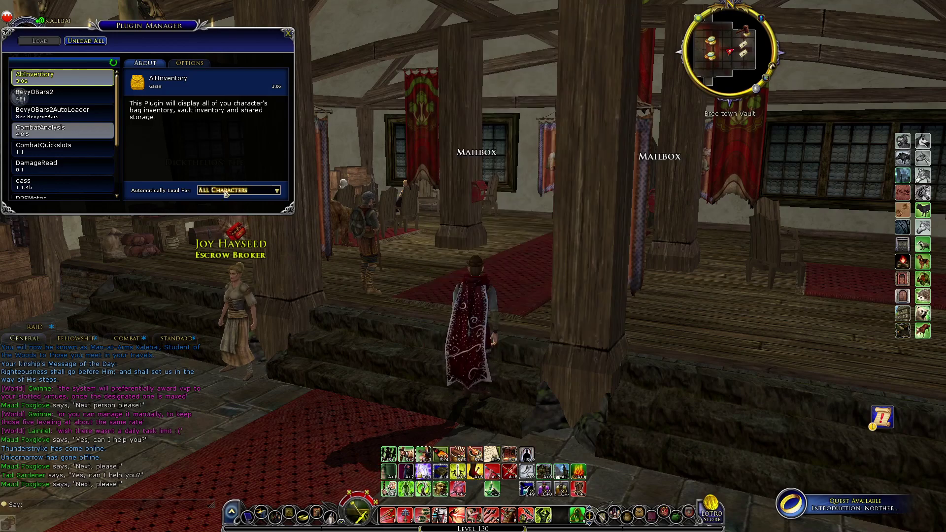
{"action": "left_click_drag", "start_coordinate": [143, 142], "coordinate": [189, 142]}
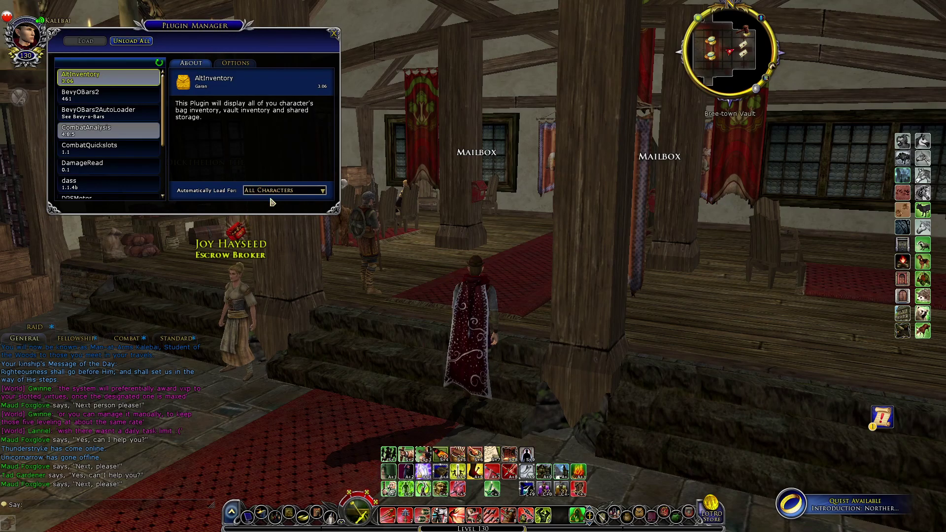
Step: Show CombatAnalysis settings on the Options tab, then open its damage statistics window
{"action": "left_click", "coordinate": [247, 66]}
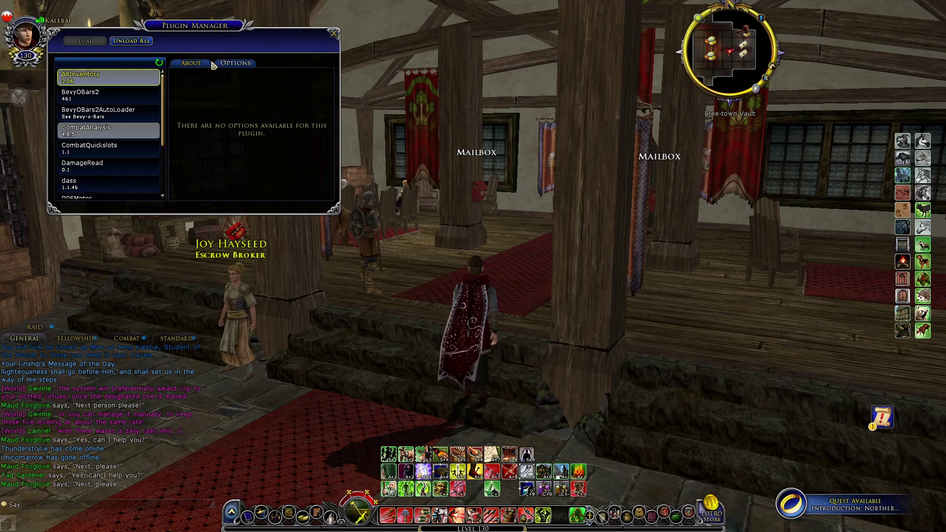
{"action": "left_click", "coordinate": [90, 132]}
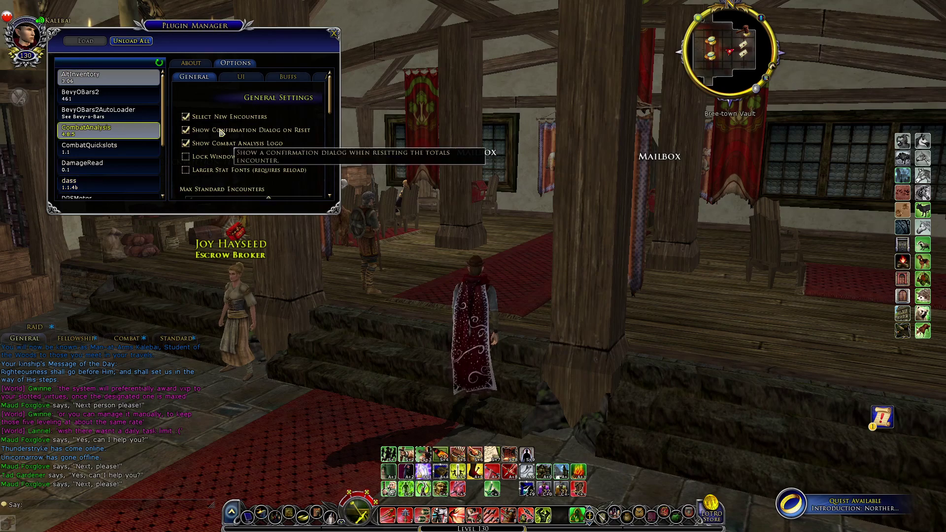
{"action": "scroll", "coordinate": [221, 132], "scroll_direction": "down", "scroll_amount": 10}
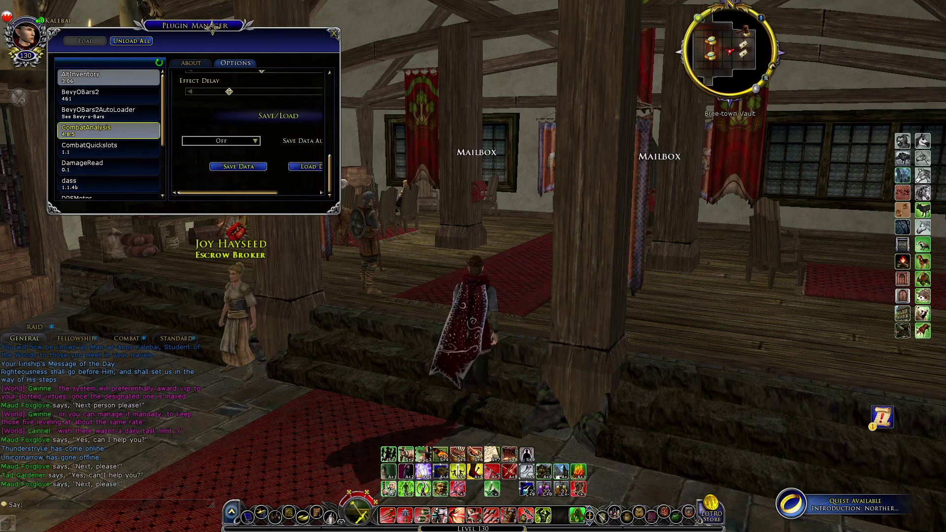
{"action": "left_click_drag", "start_coordinate": [195, 25], "coordinate": [657, 81]}
{"action": "left_click", "coordinate": [20, 97]}
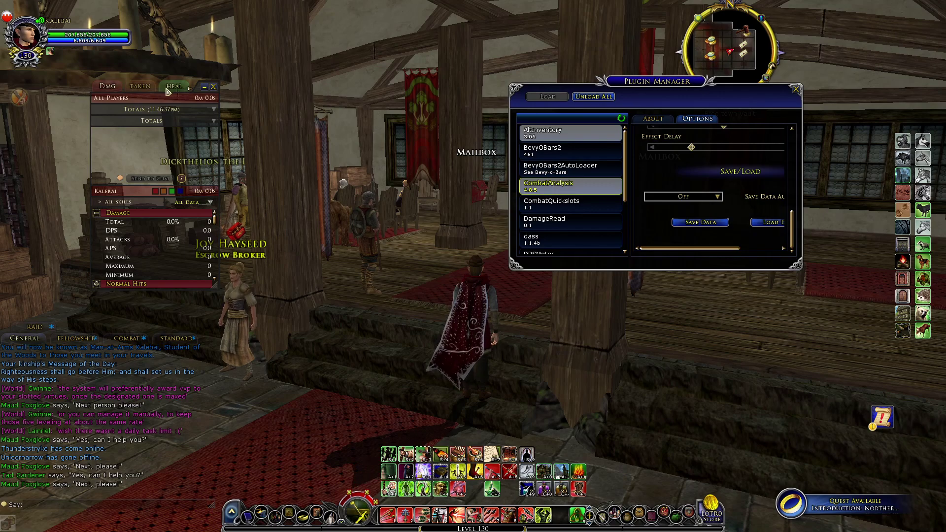
Step: Switch the CombatAnalysis stats window between its POWER and DMG statistics
{"action": "left_click", "coordinate": [189, 90]}
{"action": "left_click", "coordinate": [181, 87]}
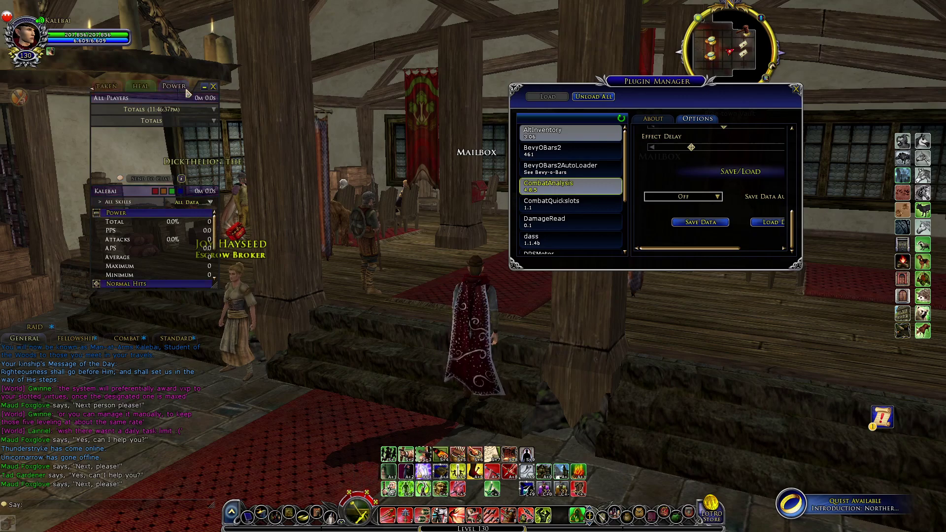
{"action": "left_click", "coordinate": [91, 88]}
{"action": "left_click", "coordinate": [109, 91]}
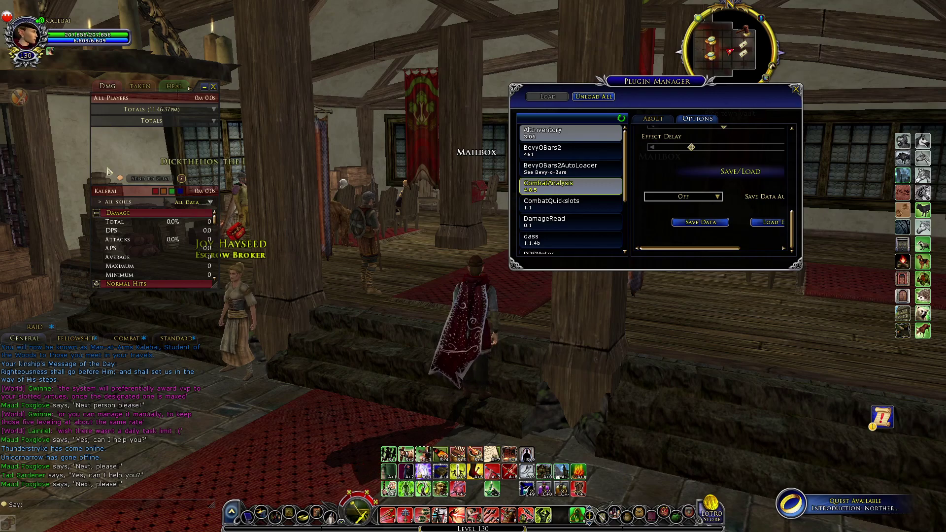
Step: Toggle the CombatAnalysis stats window off, on and off, then enlarge the Plugin Manager
{"action": "left_click", "coordinate": [20, 101]}
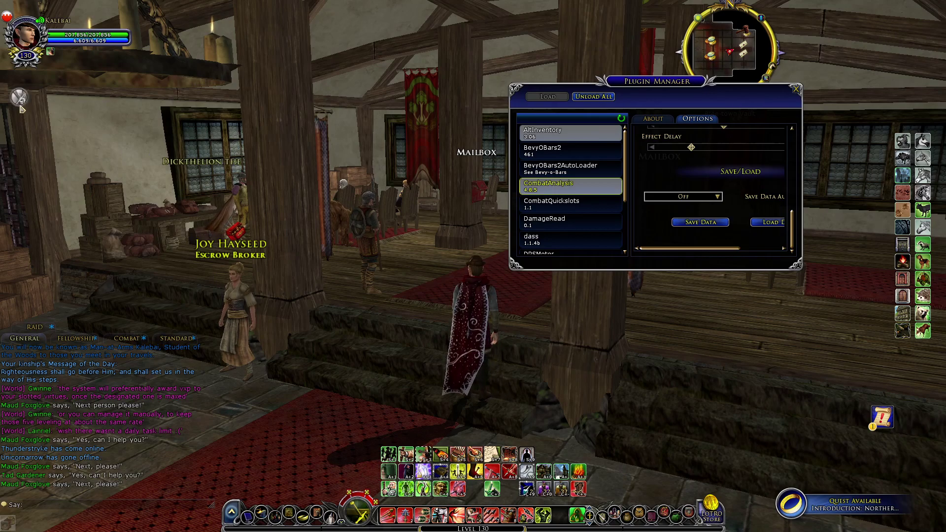
{"action": "left_click", "coordinate": [20, 101]}
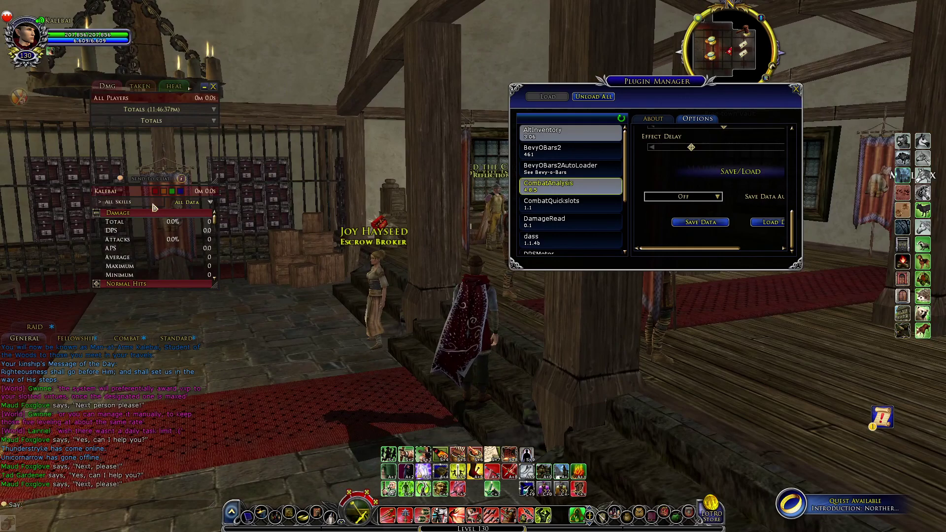
{"action": "left_click", "coordinate": [25, 105]}
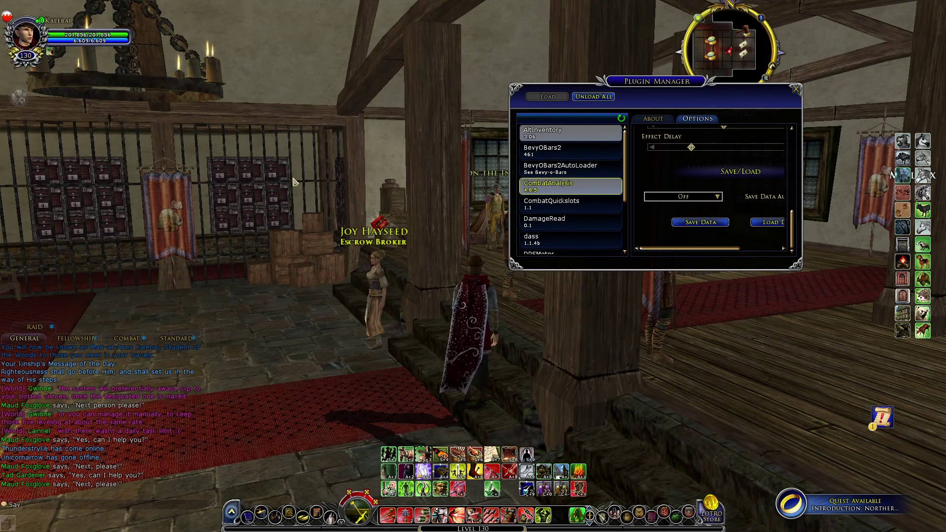
{"action": "left_click_drag", "start_coordinate": [797, 263], "coordinate": [858, 461]}
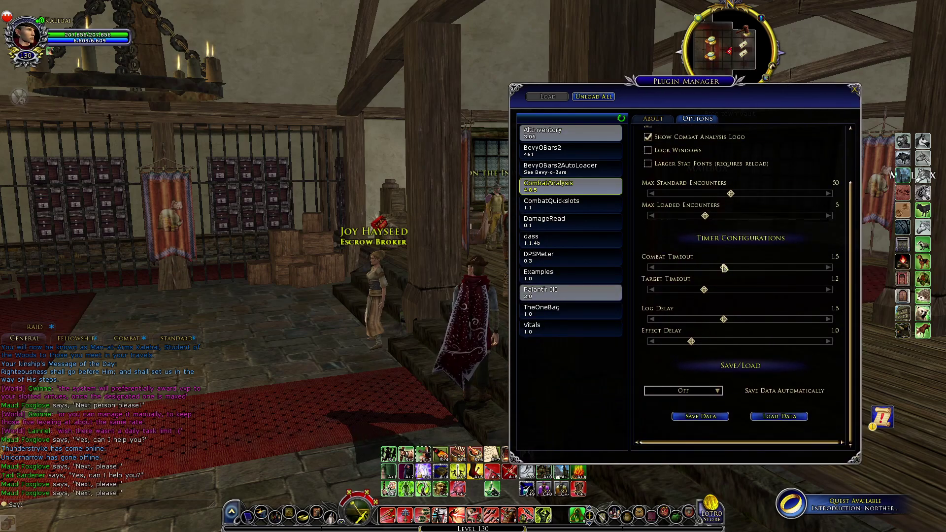
Step: Browse CombatAnalysis's UI, Buffs, About and General settings pages, then select Palantir III
{"action": "scroll", "coordinate": [698, 248], "scroll_direction": "up", "scroll_amount": 3}
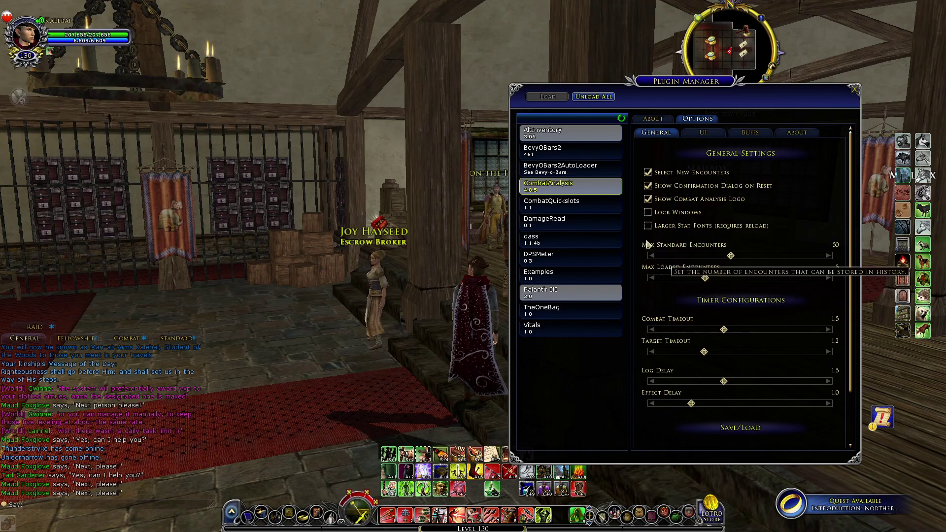
{"action": "scroll", "coordinate": [710, 212], "scroll_direction": "down", "scroll_amount": 3}
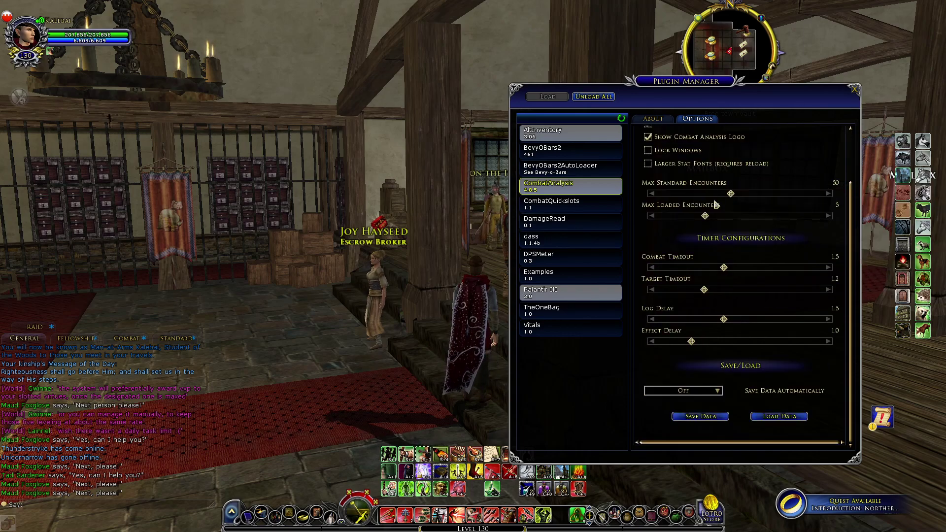
{"action": "scroll", "coordinate": [715, 205], "scroll_direction": "up", "scroll_amount": 3}
{"action": "left_click", "coordinate": [704, 132]}
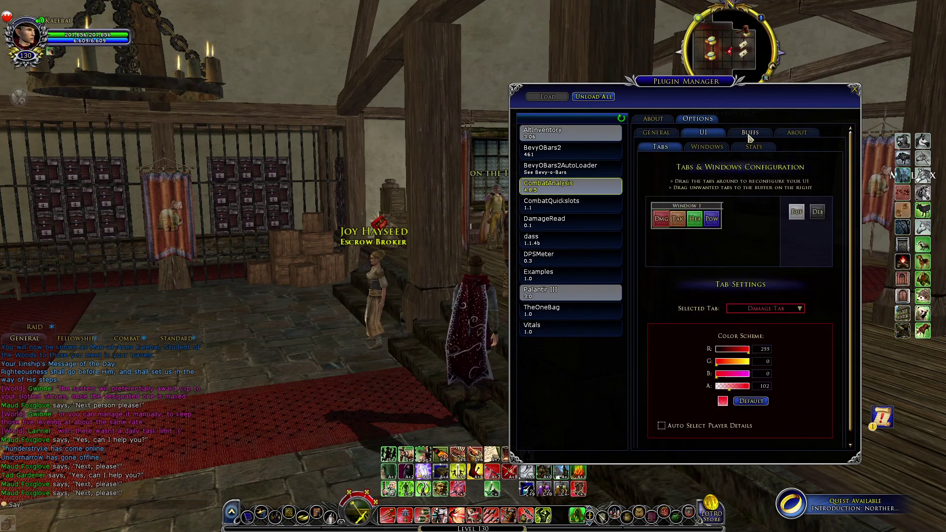
{"action": "left_click", "coordinate": [749, 133]}
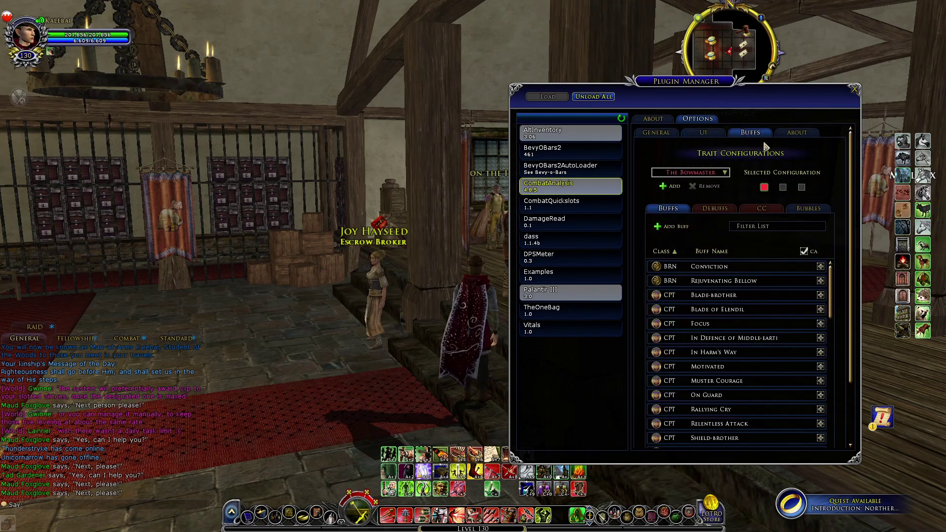
{"action": "left_click", "coordinate": [797, 133]}
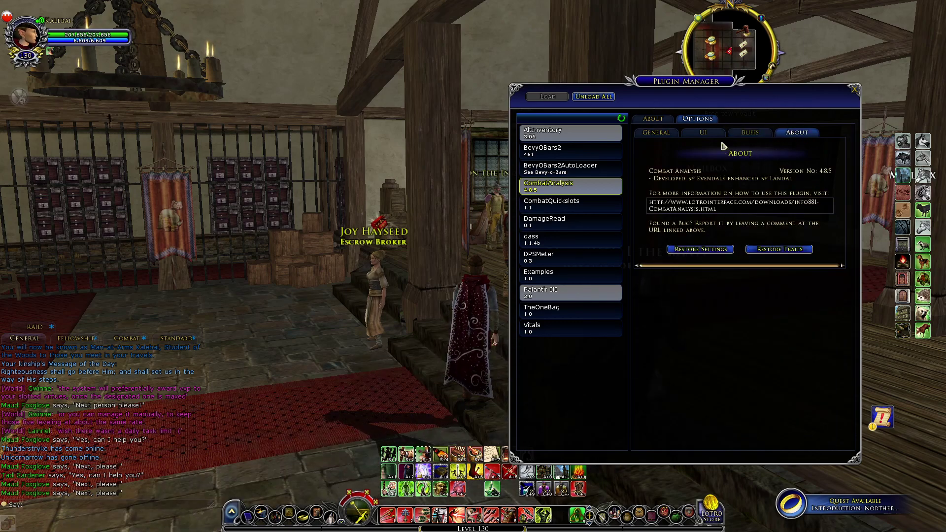
{"action": "left_click", "coordinate": [656, 132]}
{"action": "left_click", "coordinate": [709, 136]}
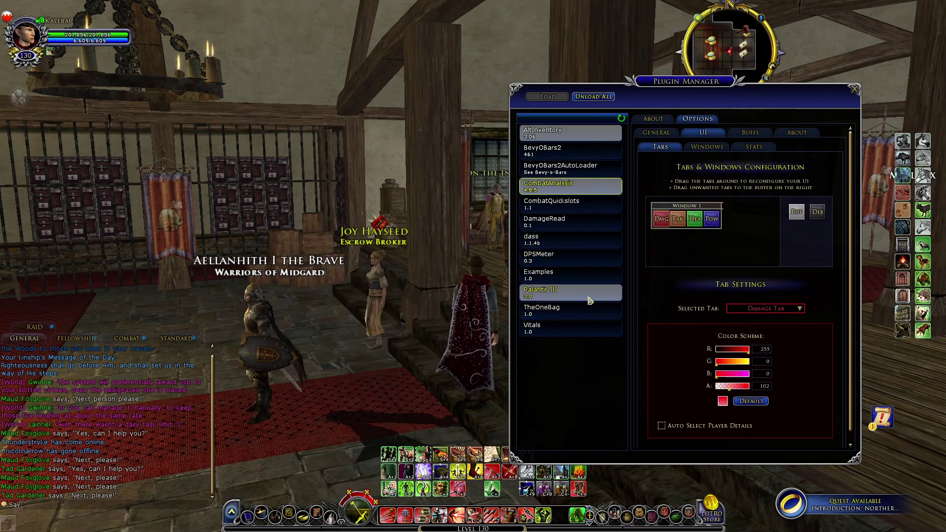
{"action": "left_click", "coordinate": [590, 293]}
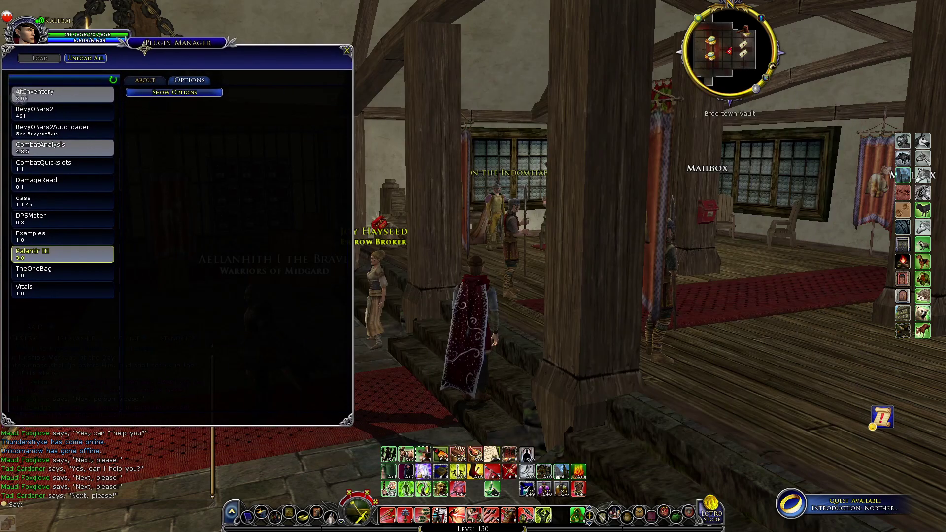
Step: Interrupt the Annâk-khurfu travel skill and place Palantir's Options window on the right
{"action": "left_click", "coordinate": [567, 478]}
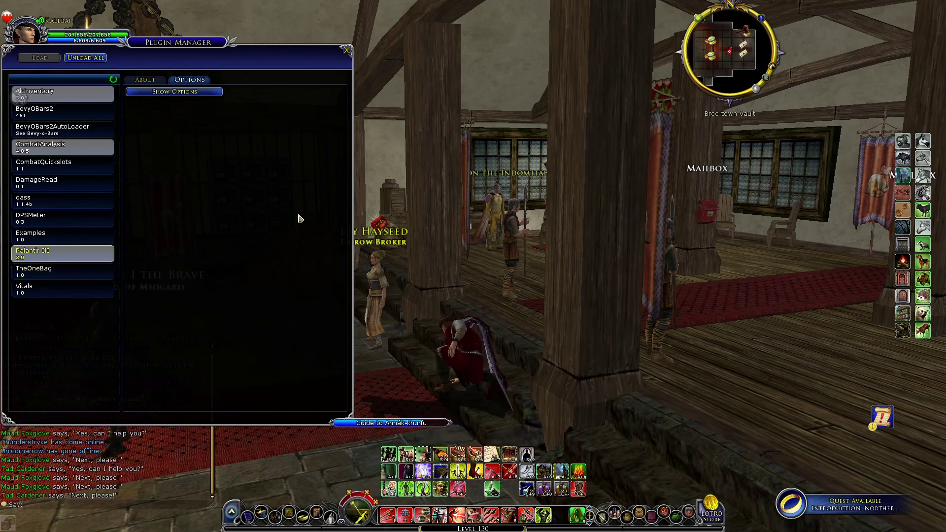
{"action": "key", "text": "w"}
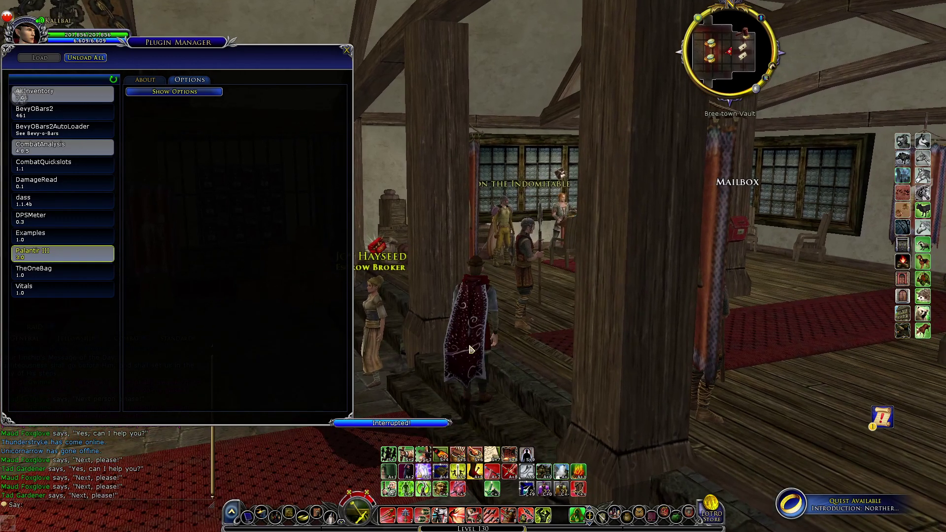
{"action": "left_click", "coordinate": [165, 92]}
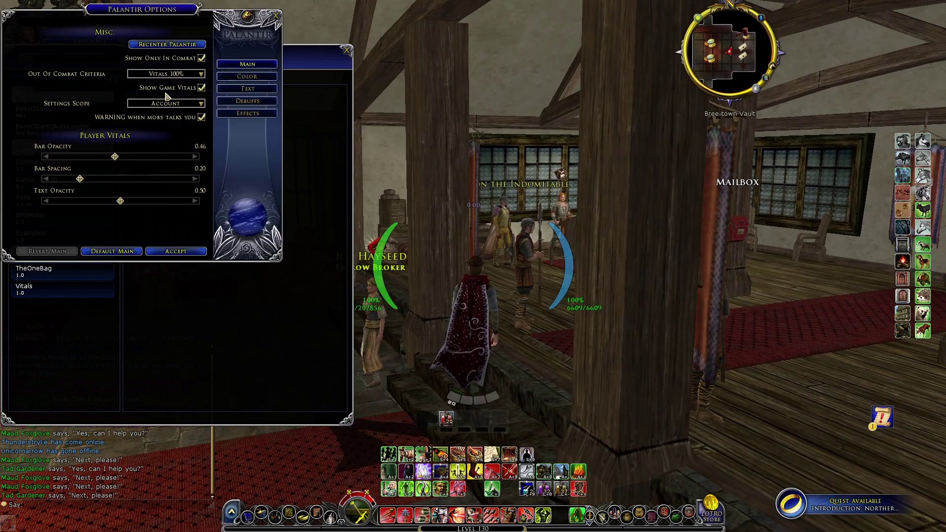
{"action": "left_click_drag", "start_coordinate": [166, 10], "coordinate": [774, 155]}
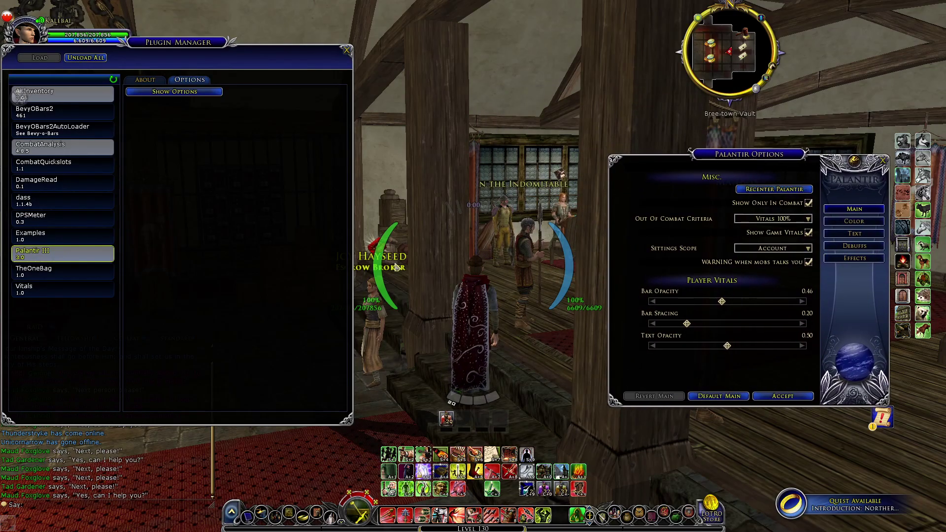
Step: Tilt the camera down and run the character toward the banner and crates
{"action": "left_click_drag", "start_coordinate": [395, 267], "coordinate": [305, 303]}
{"action": "key", "text": "w"}
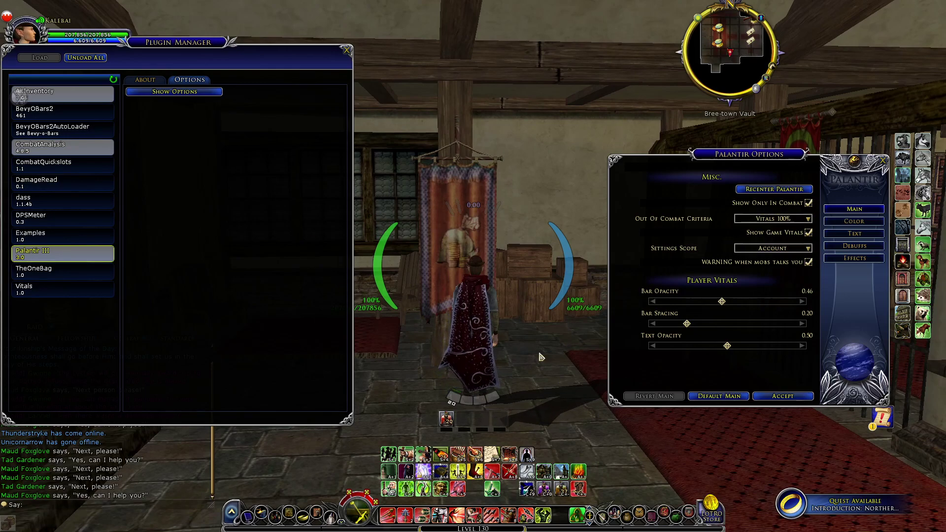
{"action": "key", "text": "a"}
{"action": "left_click_drag", "start_coordinate": [703, 341], "coordinate": [508, 306]}
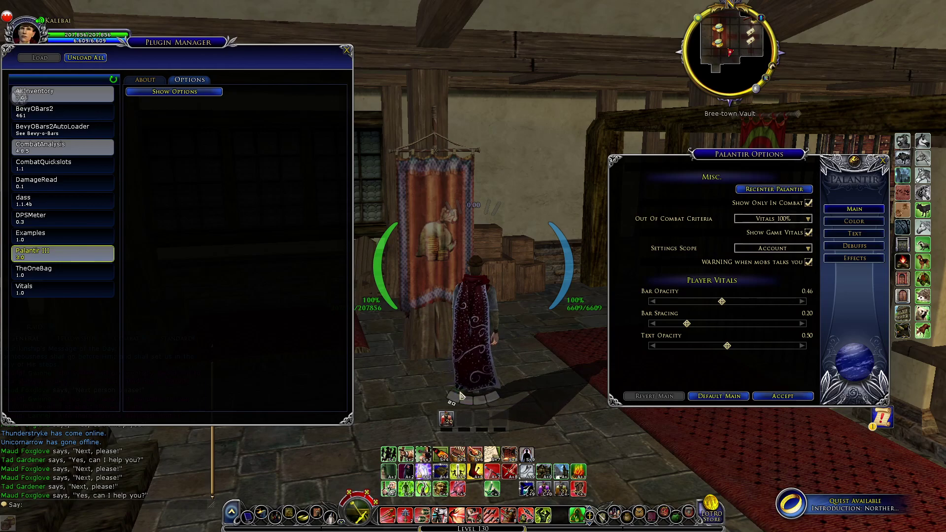
{"action": "mouse_move", "coordinate": [453, 417]}
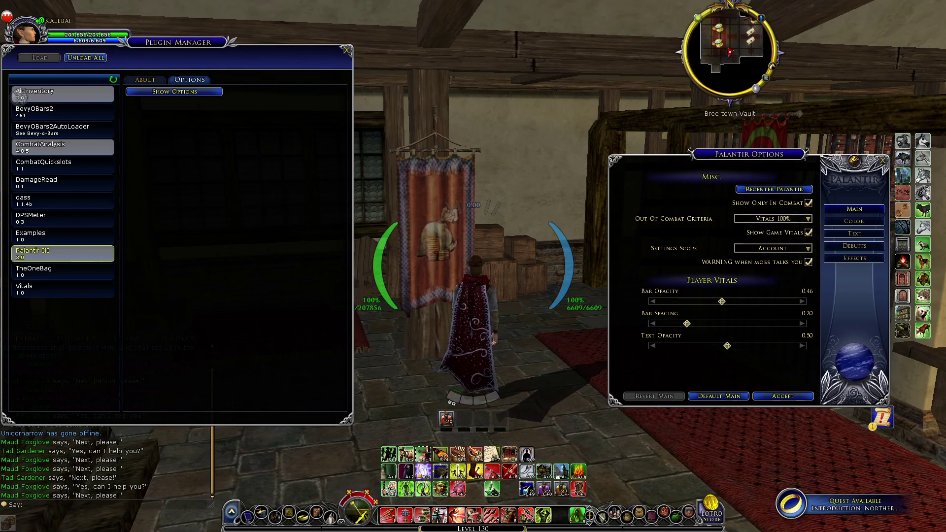
{"action": "left_click_drag", "start_coordinate": [458, 384], "coordinate": [495, 355]}
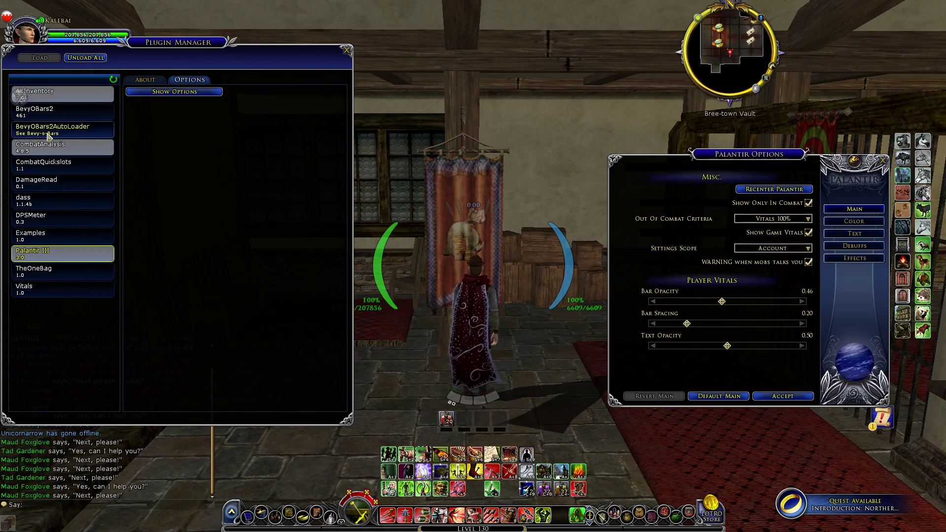
Step: Lower the Plugin Manager and set Palantir's Bar Spacing to 0.22 and Text Opacity to 0.46
{"action": "left_click_drag", "start_coordinate": [163, 47], "coordinate": [163, 148]}
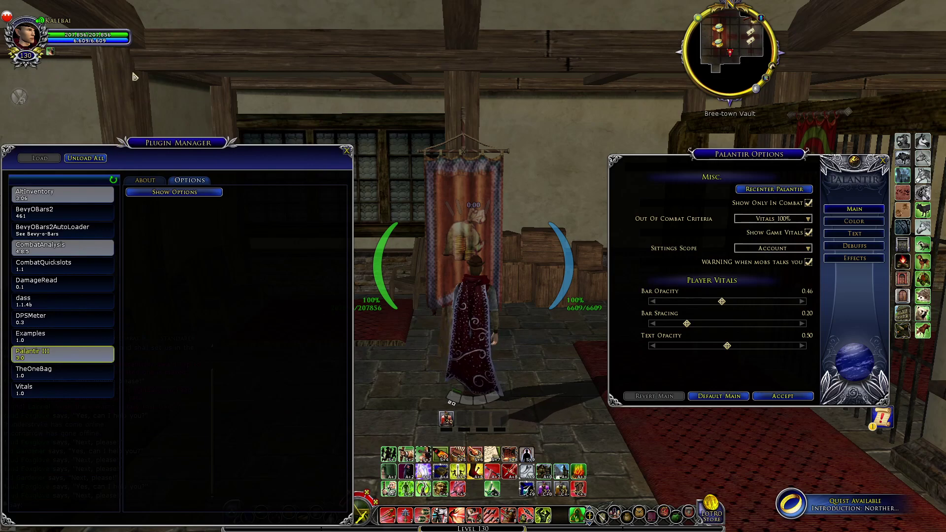
{"action": "mouse_move", "coordinate": [52, 57]}
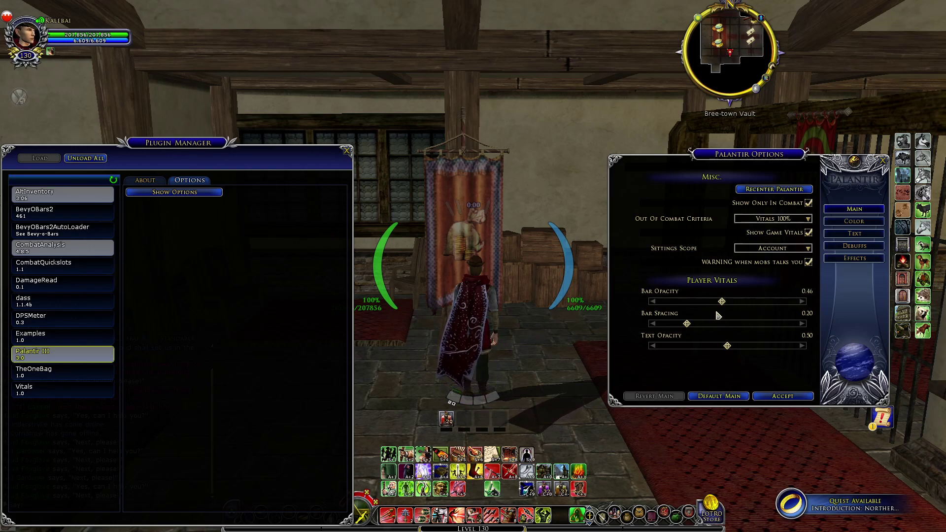
{"action": "left_click_drag", "start_coordinate": [721, 301], "coordinate": [725, 348]}
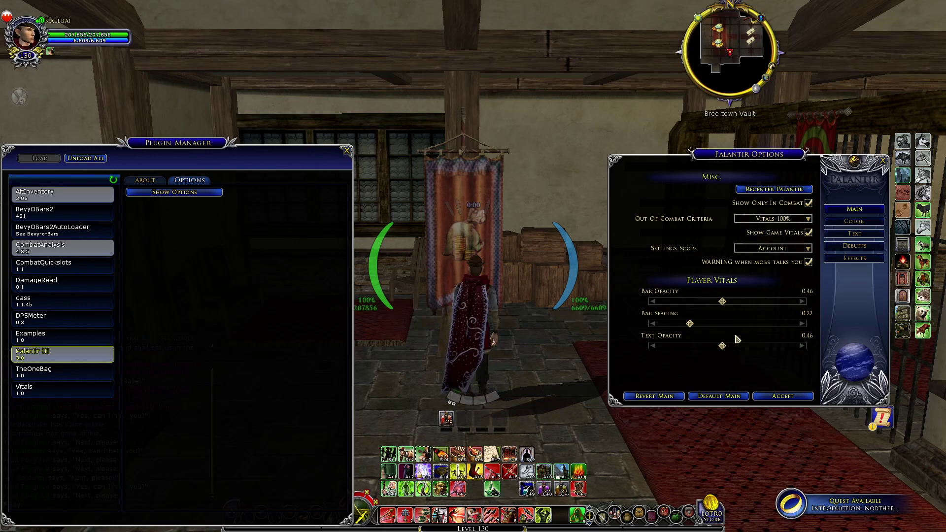
Step: On the Color tab, try red and cyan for the morale bar, revert to green, then show Effects > Debuffs
{"action": "left_click", "coordinate": [868, 222]}
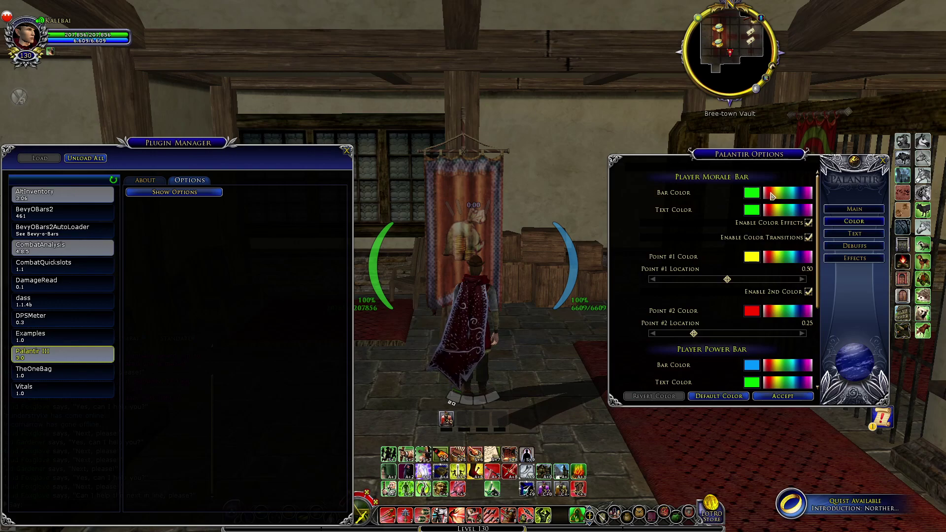
{"action": "left_click", "coordinate": [771, 194]}
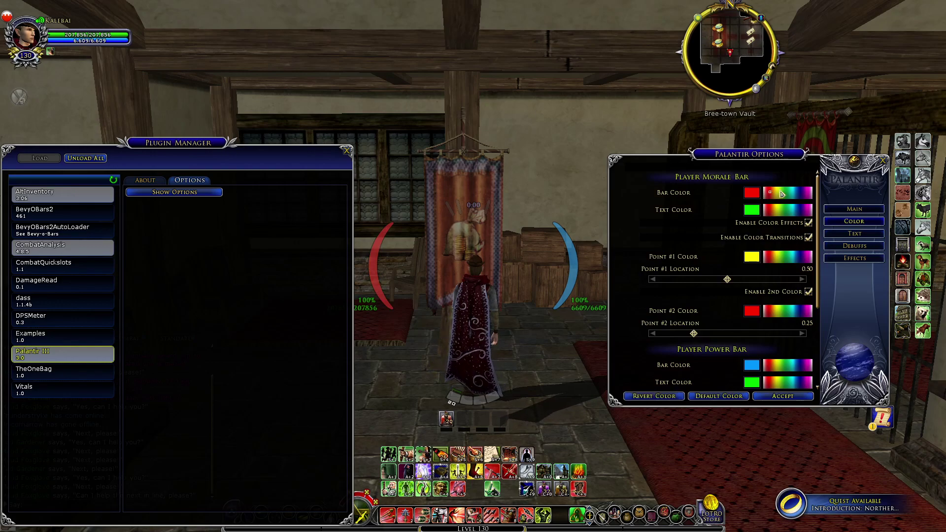
{"action": "left_click", "coordinate": [796, 194]}
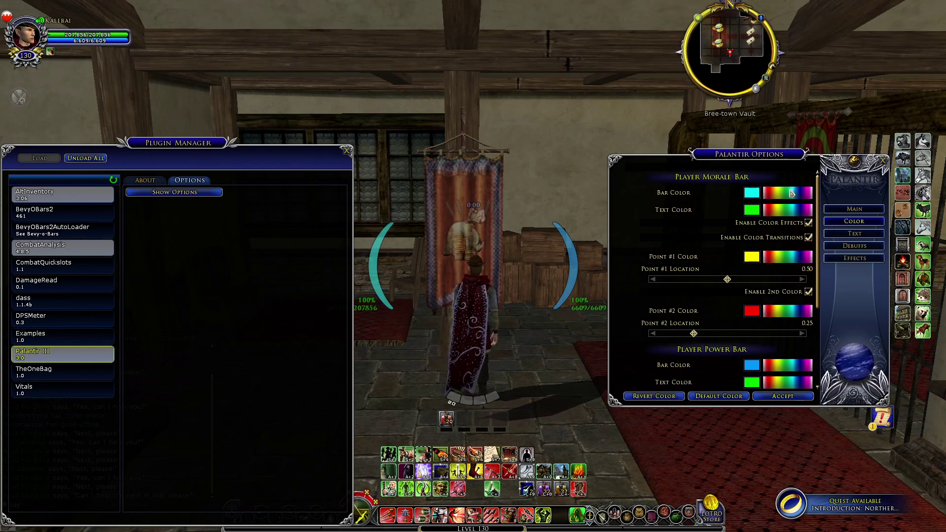
{"action": "left_click", "coordinate": [786, 192]}
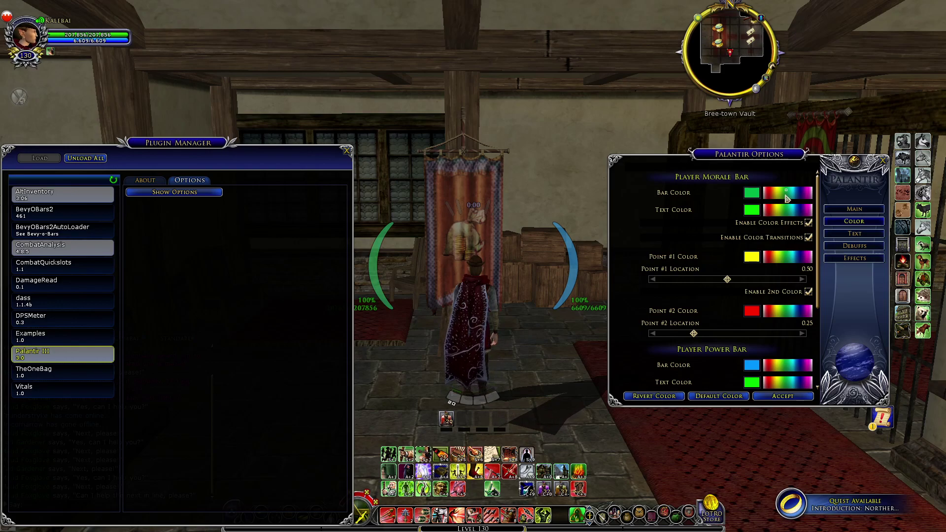
{"action": "left_click", "coordinate": [659, 396]}
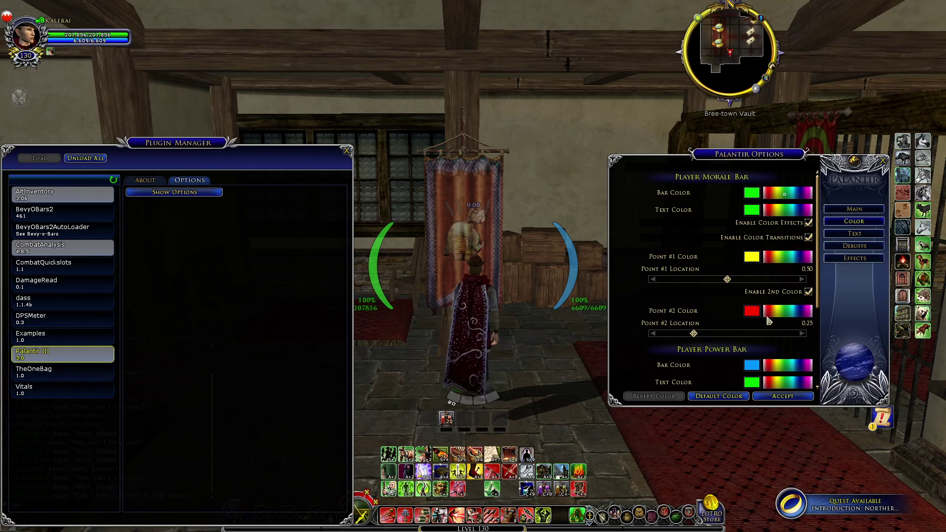
{"action": "left_click", "coordinate": [843, 260]}
{"action": "left_click", "coordinate": [837, 247]}
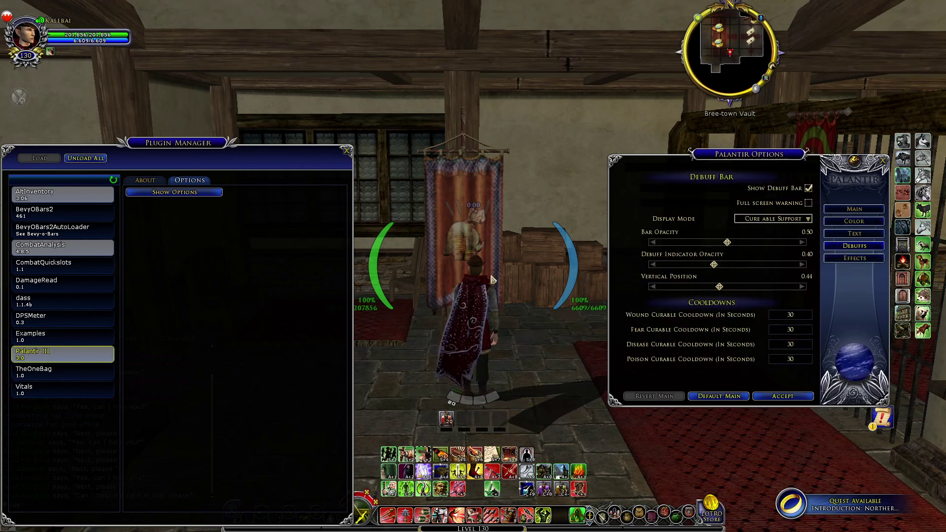
Step: Close Palantir Options and the Plugin Manager, then look around the Bree-town vault
{"action": "left_click", "coordinate": [884, 165]}
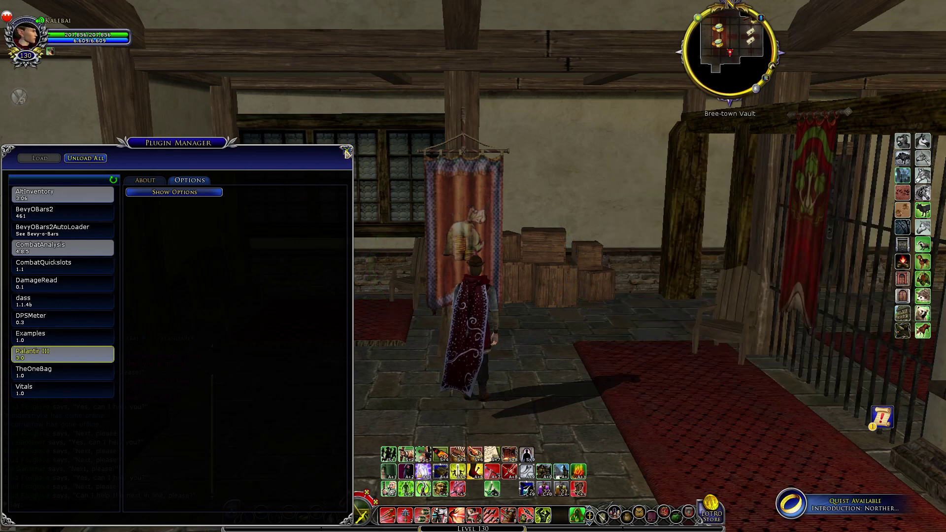
{"action": "left_click", "coordinate": [347, 154]}
{"action": "mouse_move", "coordinate": [523, 308]}
{"action": "left_mouse_down"}
{"action": "mouse_move", "coordinate": [539, 312]}
{"action": "mouse_move", "coordinate": [490, 313]}
{"action": "mouse_move", "coordinate": [554, 314]}
{"action": "mouse_move", "coordinate": [537, 302]}
{"action": "left_mouse_up"}
{"action": "left_click_drag", "start_coordinate": [496, 351], "coordinate": [486, 336]}
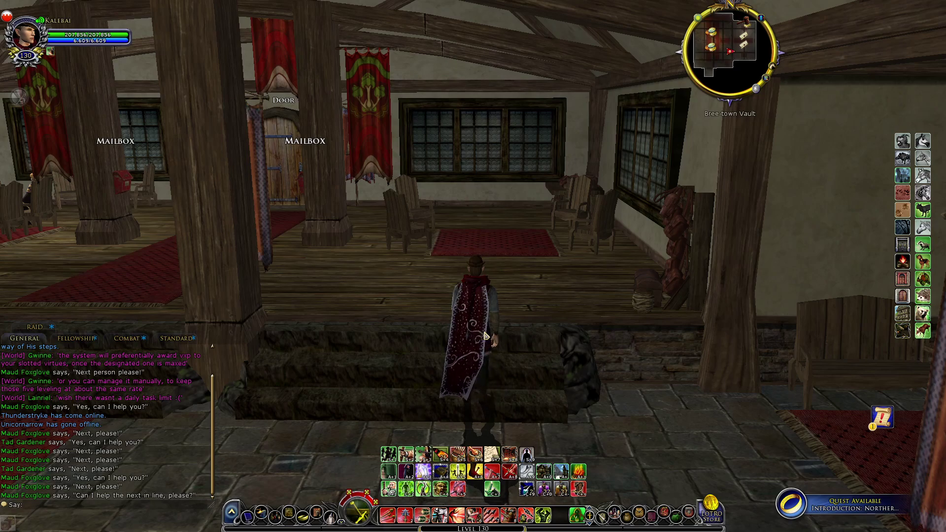
Step: Reopen the Plugin Manager from the System menu and centre it on screen
{"action": "left_click", "coordinate": [231, 512]}
{"action": "mouse_move", "coordinate": [302, 232]}
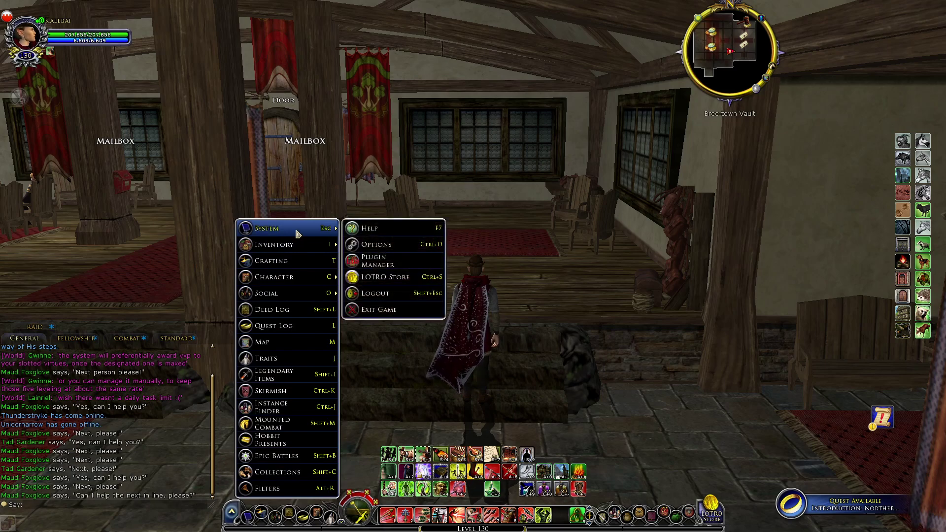
{"action": "left_click", "coordinate": [393, 261]}
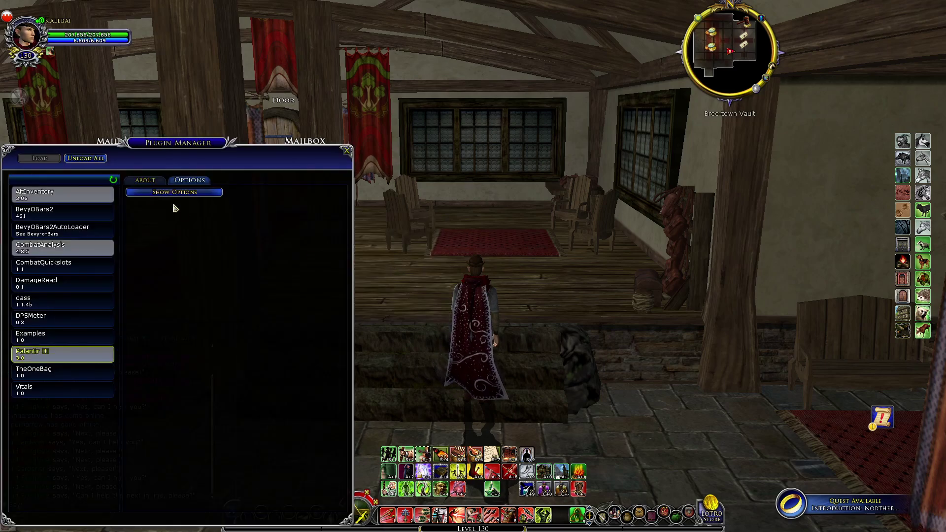
{"action": "left_click_drag", "start_coordinate": [163, 143], "coordinate": [294, 68]}
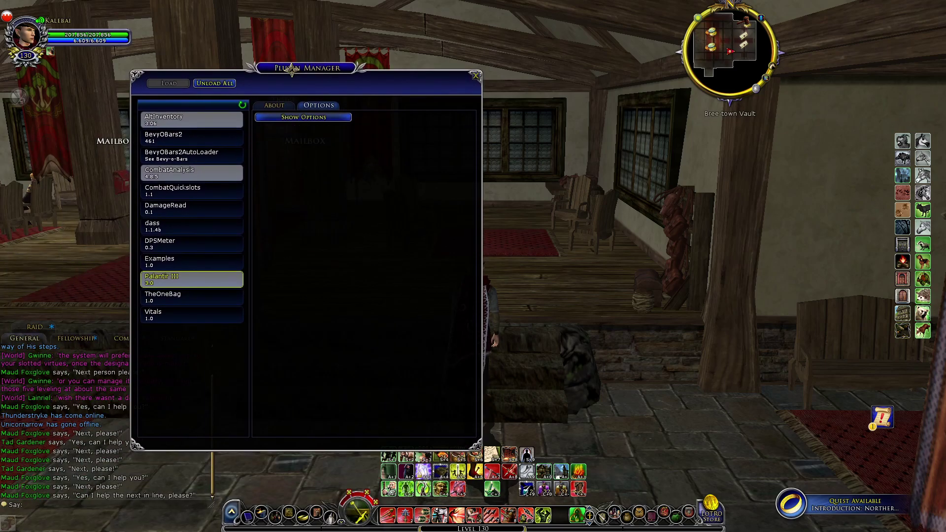
Step: Select AltInventory and CombatAnalysis, then read the CombatAnalysis and Palantir III About descriptions
{"action": "left_click", "coordinate": [192, 120]}
{"action": "left_click", "coordinate": [192, 173]}
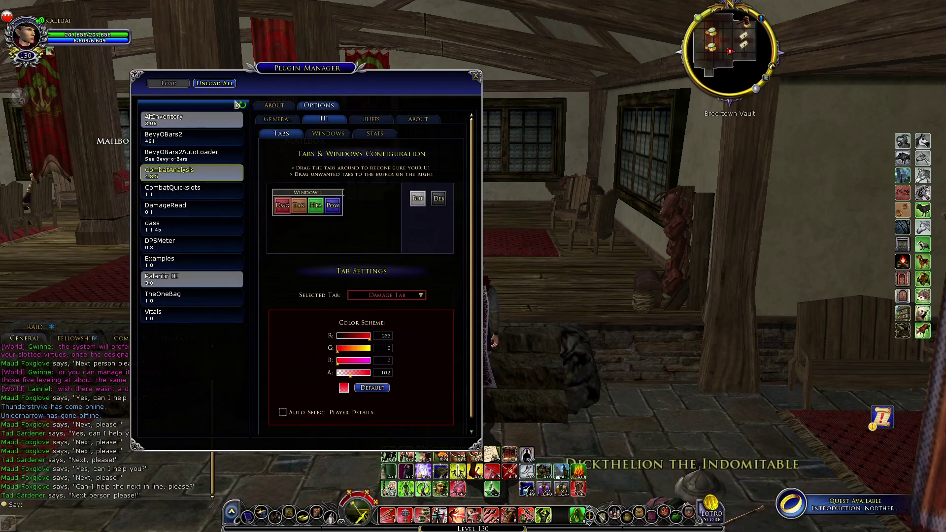
{"action": "left_click", "coordinate": [274, 105]}
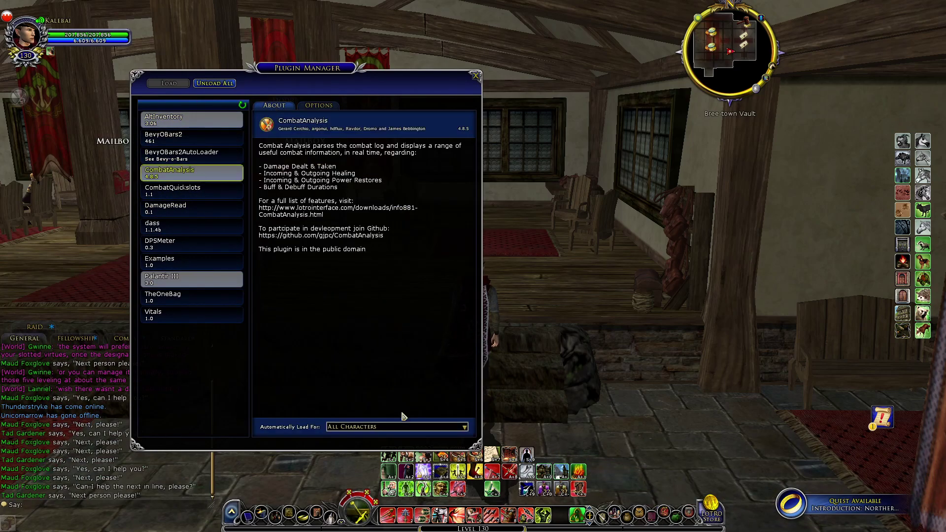
{"action": "left_click", "coordinate": [206, 283]}
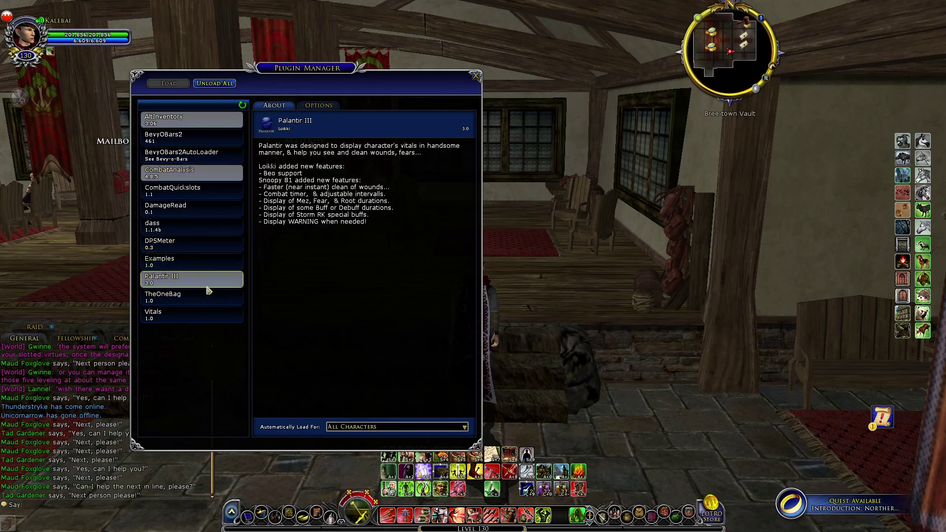